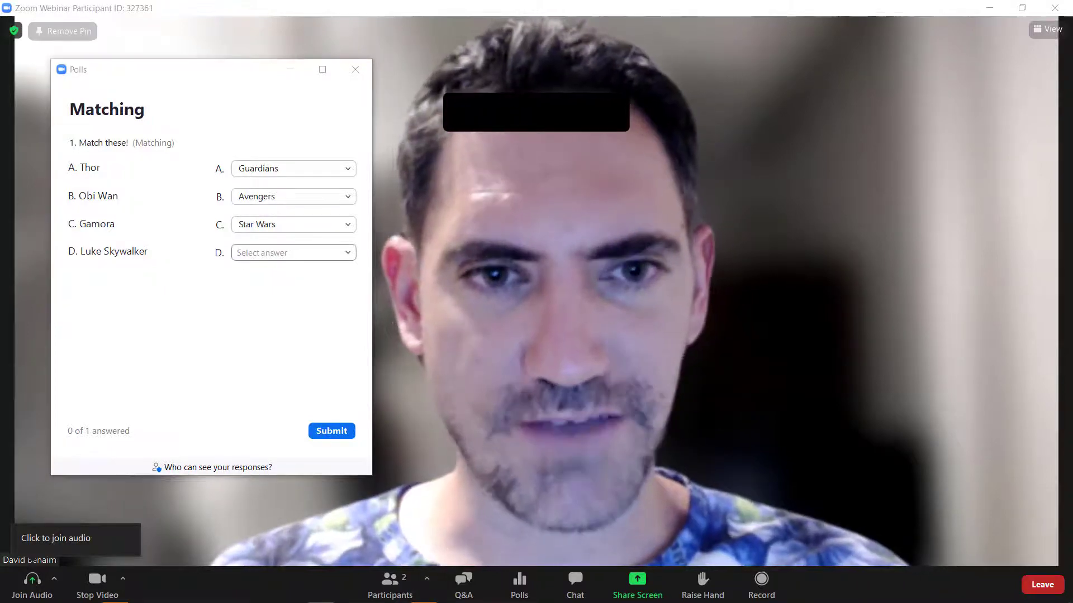
# Match Luke Skywalker with Guardians in the Matching poll and submit the answers
pyautogui.click(293, 252)
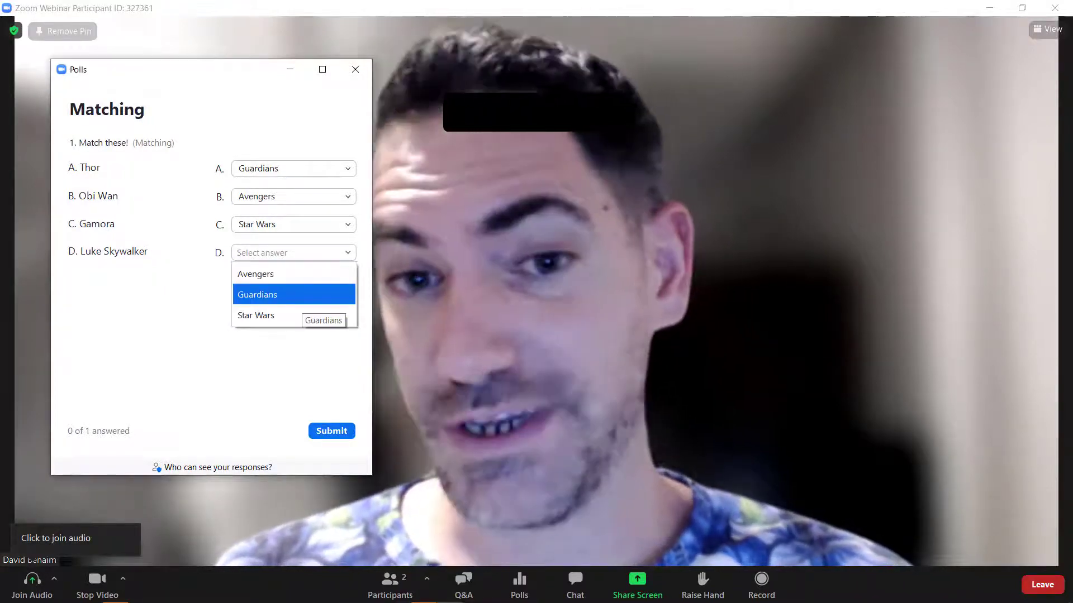
pyautogui.click(302, 299)
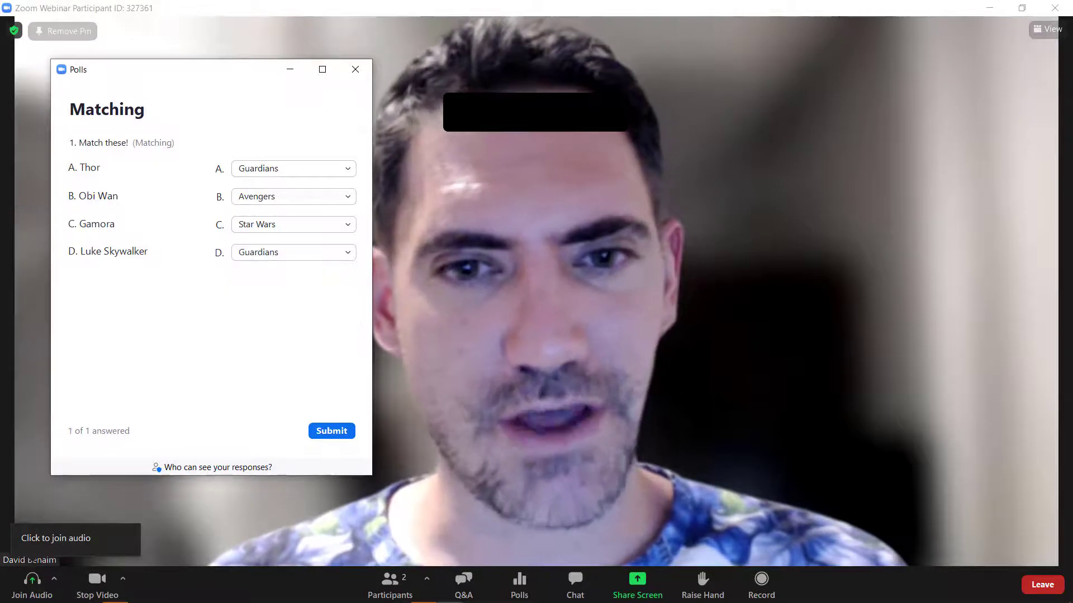
pyautogui.click(331, 431)
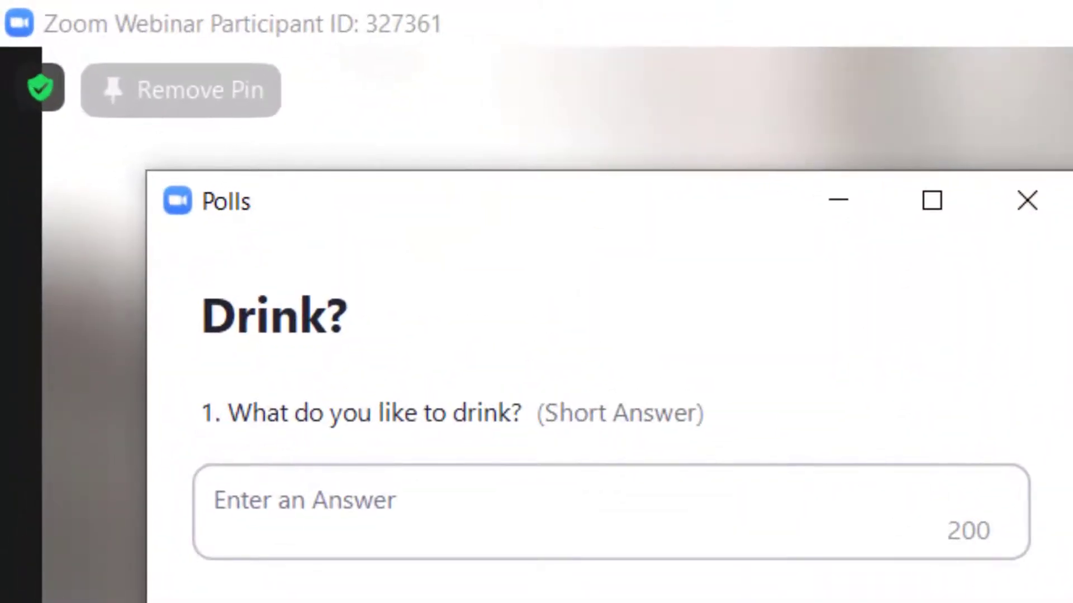
# Start answering the short-answer Drink? poll, then close its window without entering an answer
pyautogui.click(214, 500)
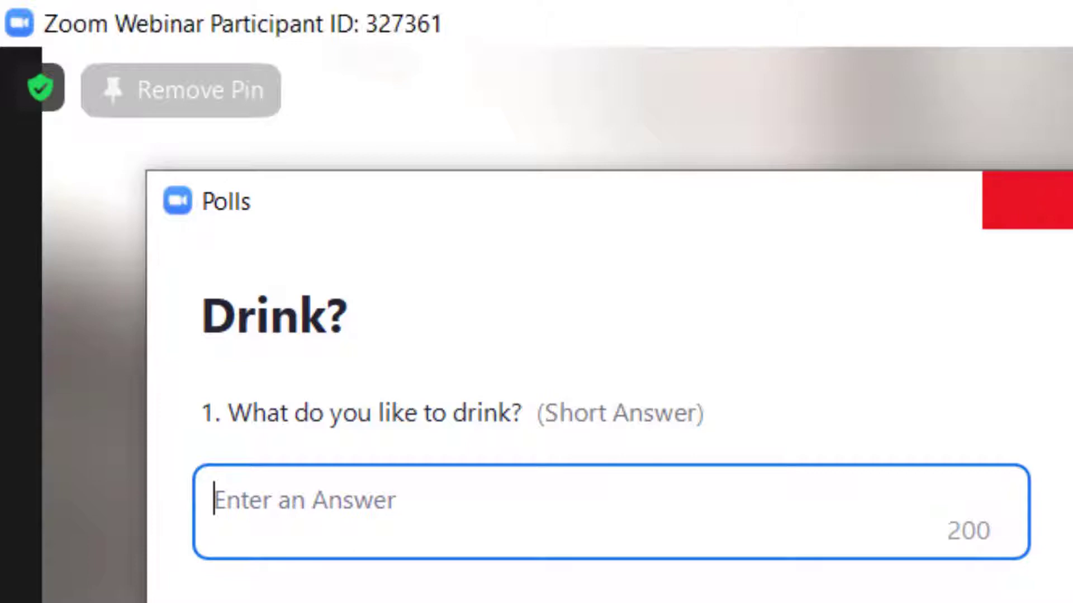
pyautogui.click(1027, 200)
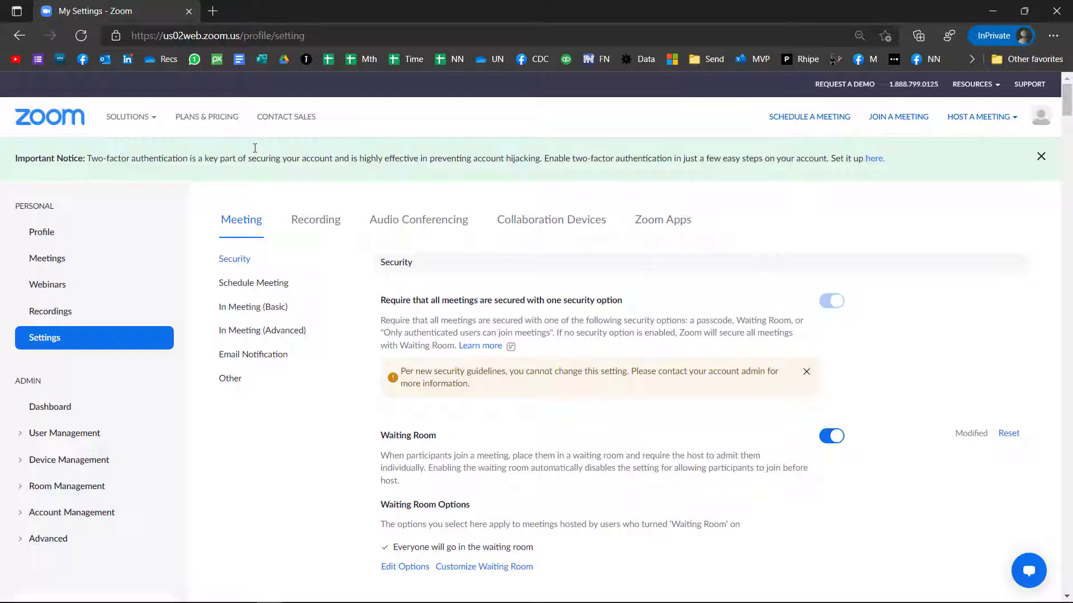
pyautogui.moveTo(204, 36); pyautogui.dragTo(235, 36)
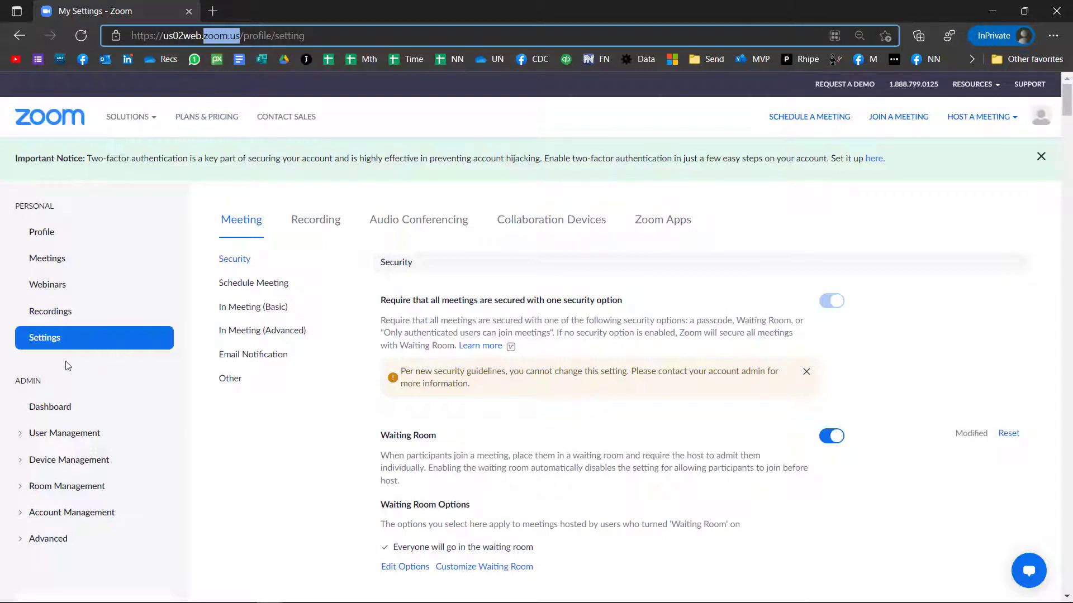
pyautogui.click(311, 444)
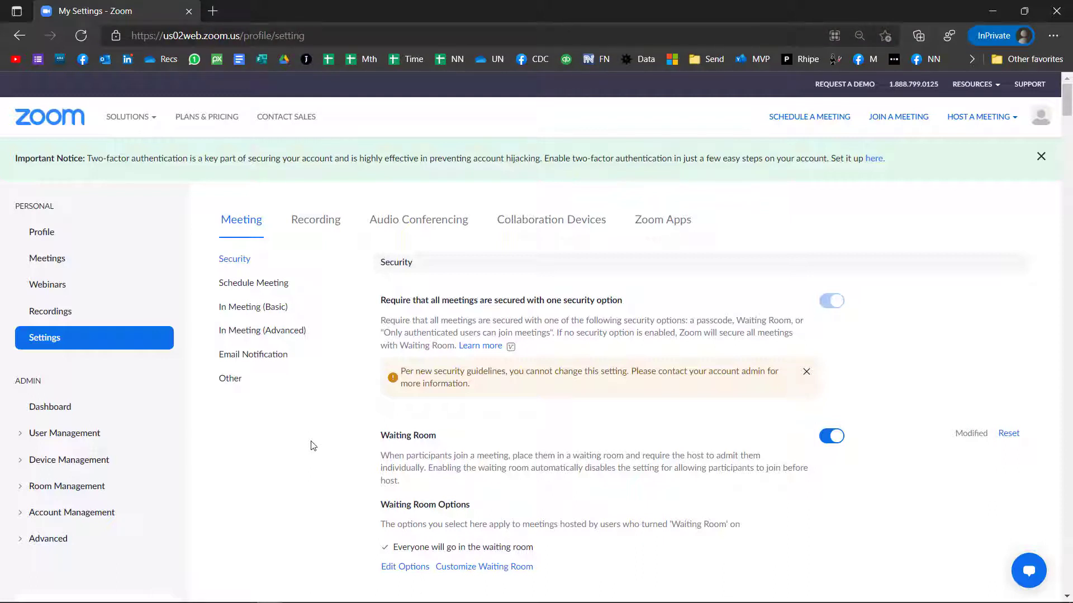
# Find the "poll" settings on the settings page and allow hosts to create advanced polls and quizzes for both meetings and webinars, saving each change
pyautogui.hotkey('ctrl', 'f')
pyautogui.write('poll')
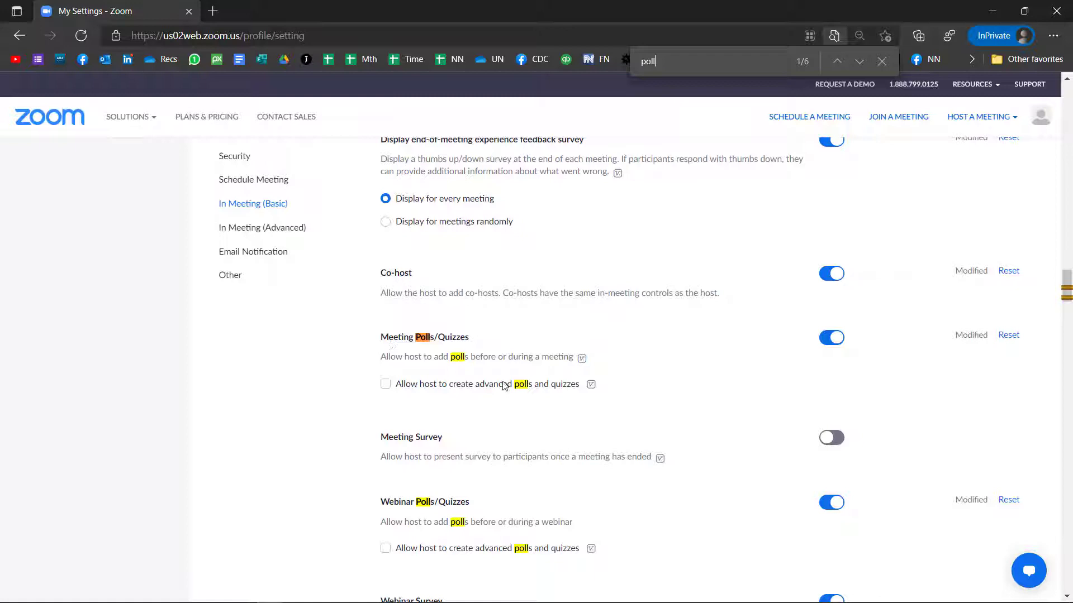
pyautogui.click(385, 384)
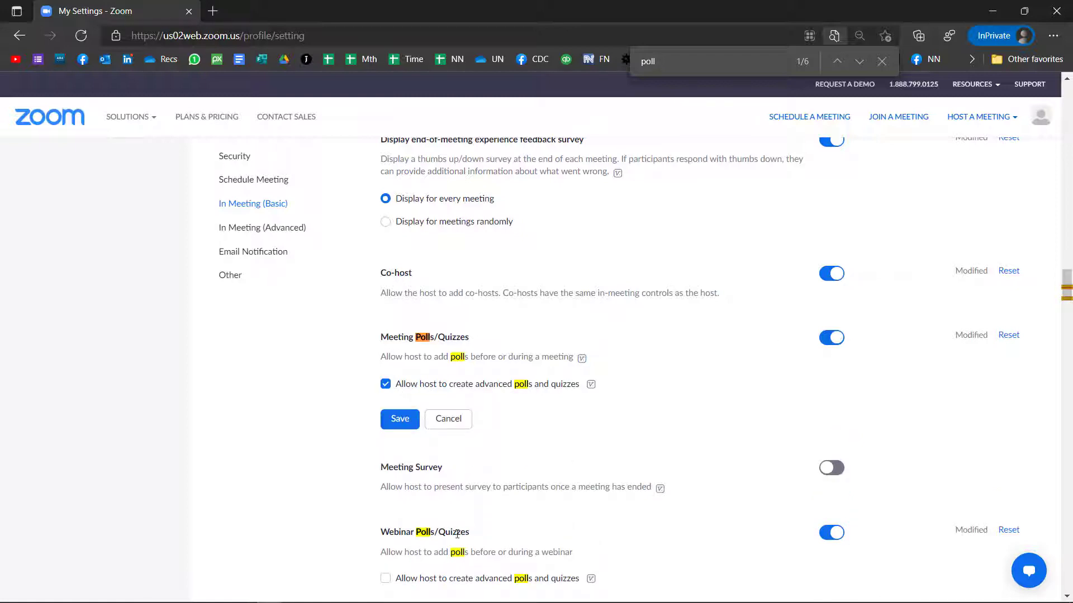
pyautogui.click(398, 419)
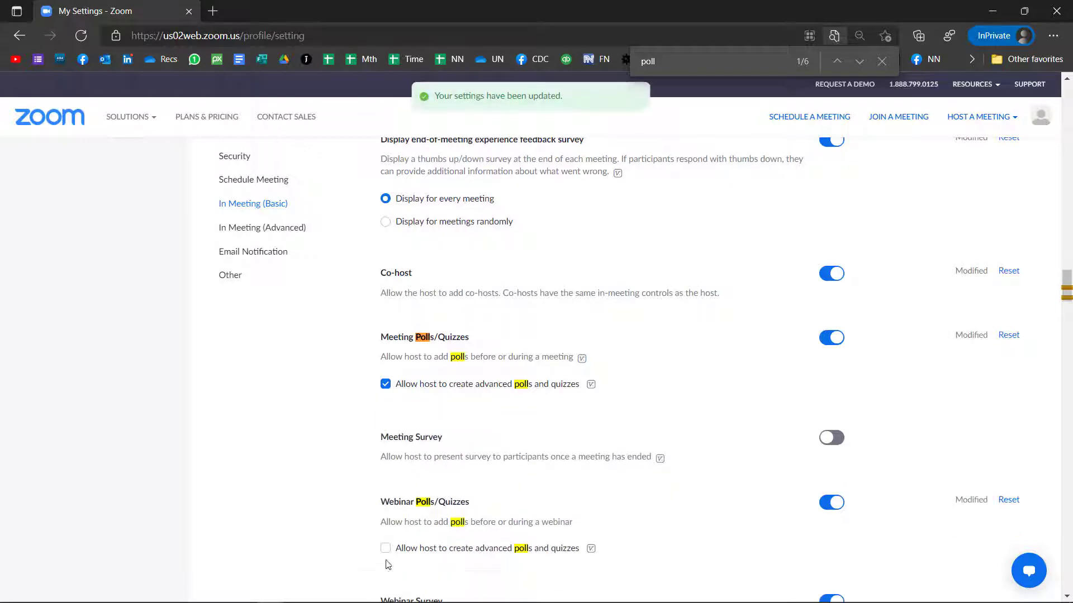
pyautogui.click(385, 549)
pyautogui.click(407, 582)
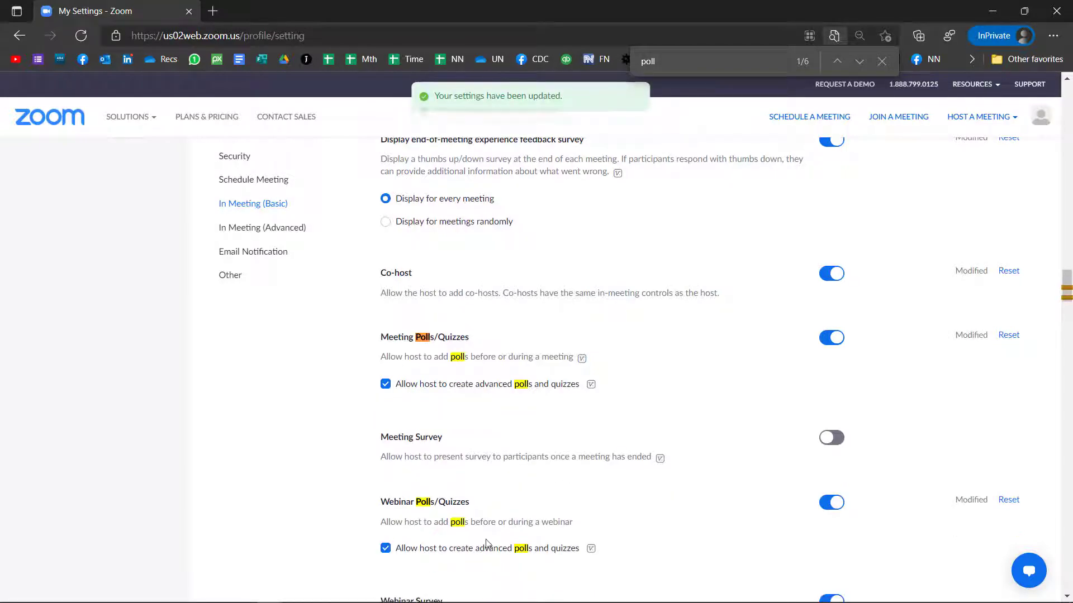
pyautogui.scroll(10, 632, 359)
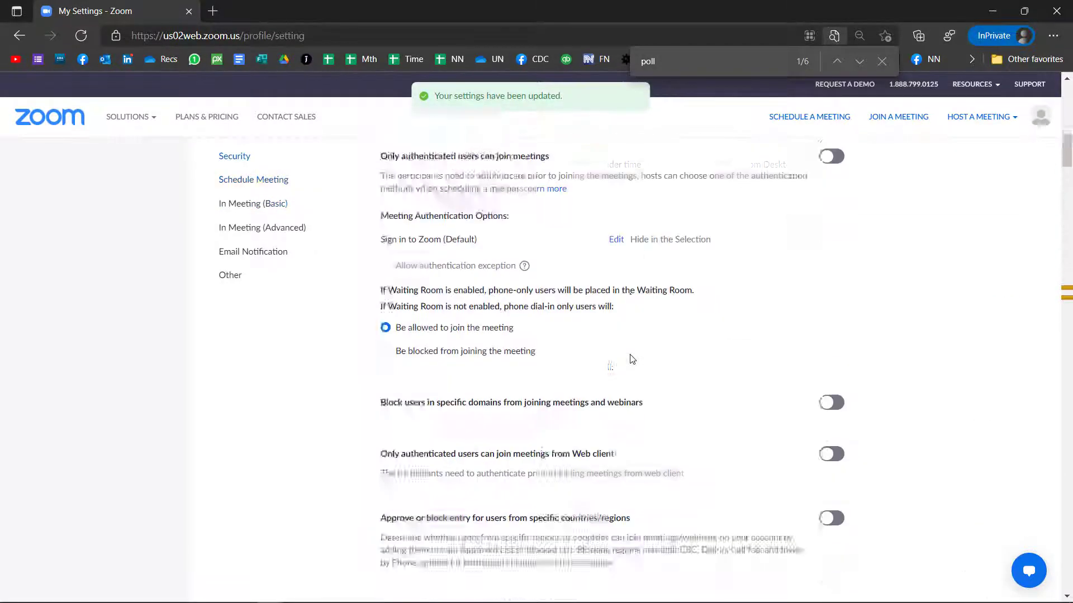
pyautogui.scroll(5, 632, 360)
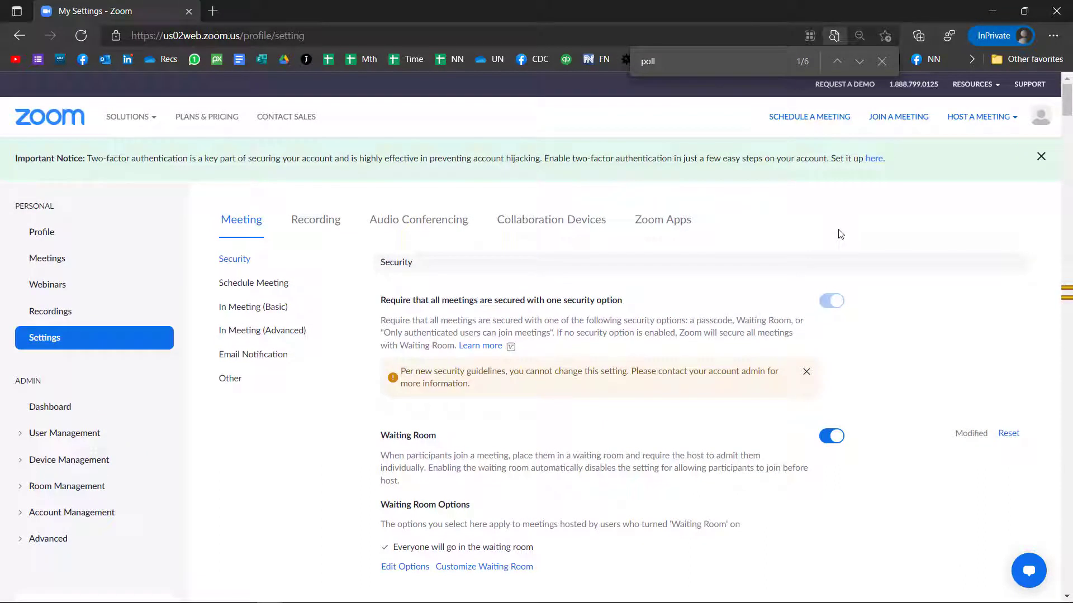
pyautogui.click(882, 62)
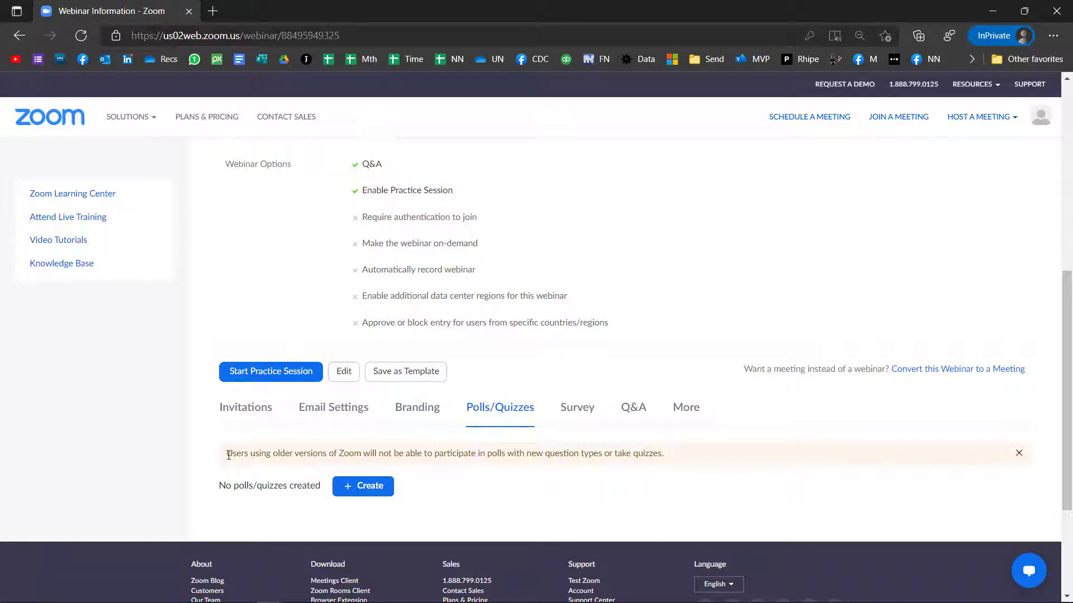
pyautogui.moveTo(228, 455); pyautogui.dragTo(665, 455)
pyautogui.click(741, 298)
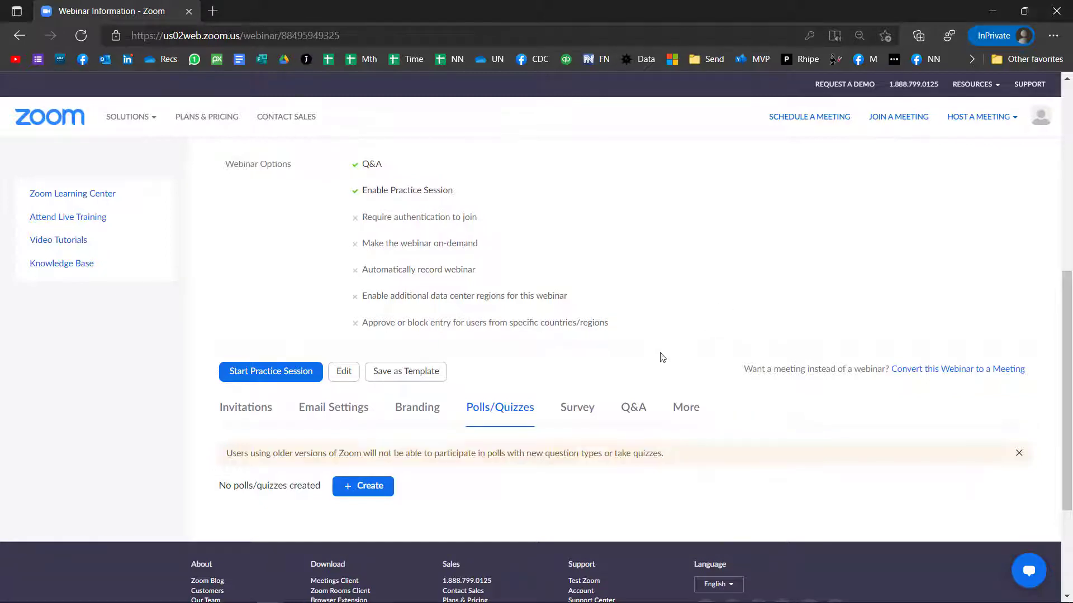
# Create a basic poll for the webinar and check which question types it offers, keeping Single Choice
pyautogui.click(373, 487)
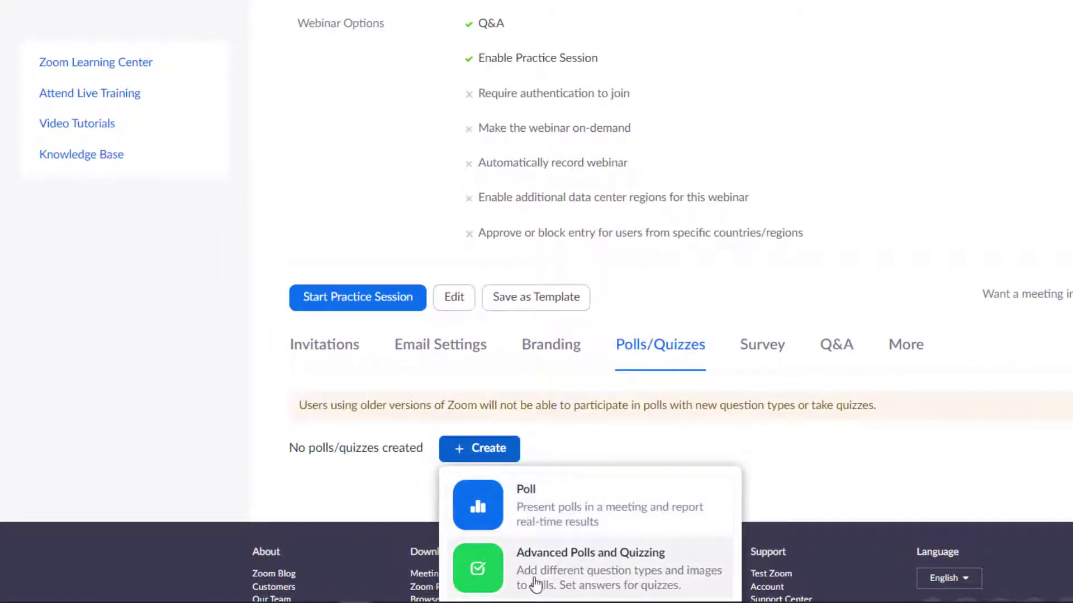
pyautogui.click(575, 512)
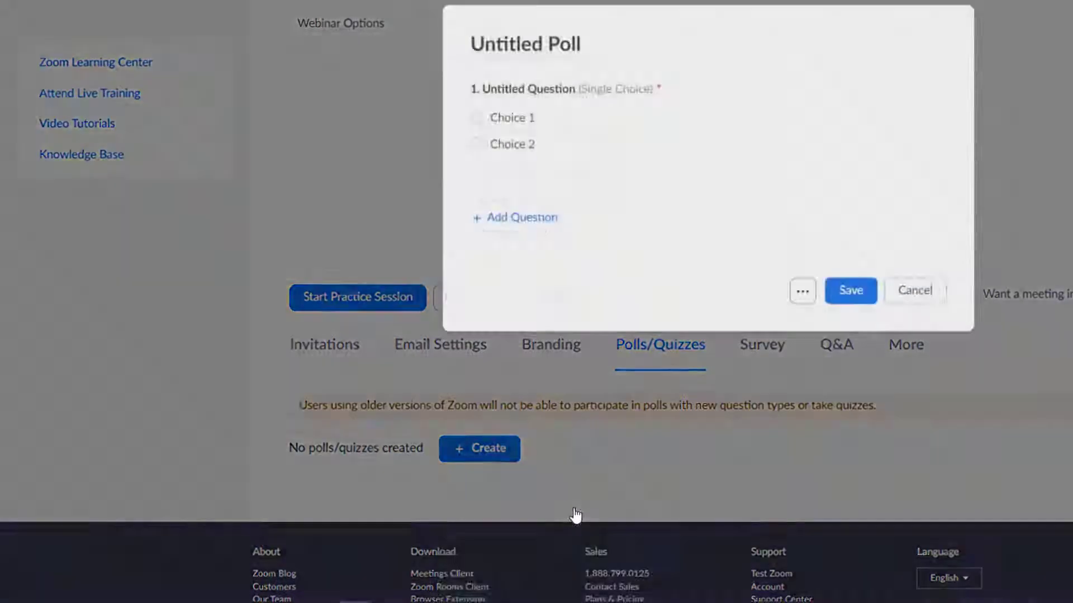
pyautogui.click(886, 107)
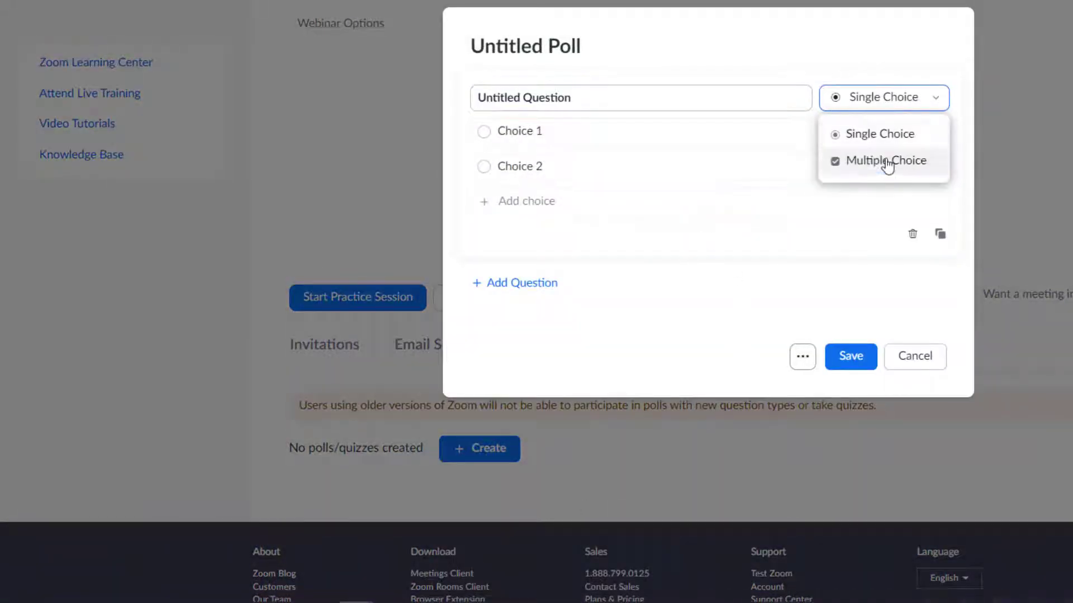
pyautogui.click(838, 43)
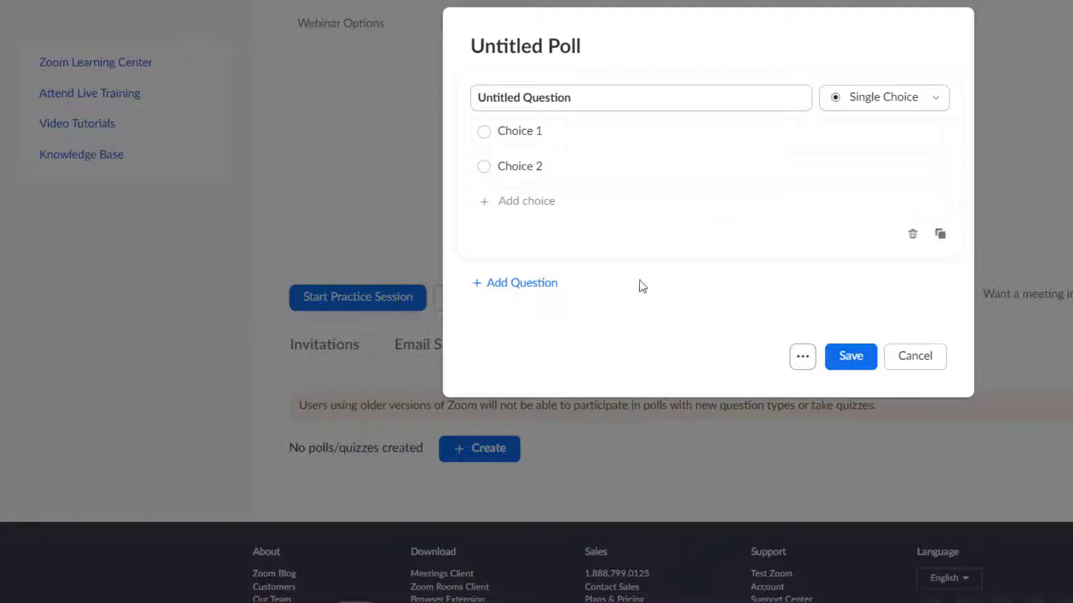
# Set the poll's question text to "Favourite film?"
pyautogui.click(622, 97)
pyautogui.click(567, 98)
pyautogui.hotkey('ctrl', 'a')
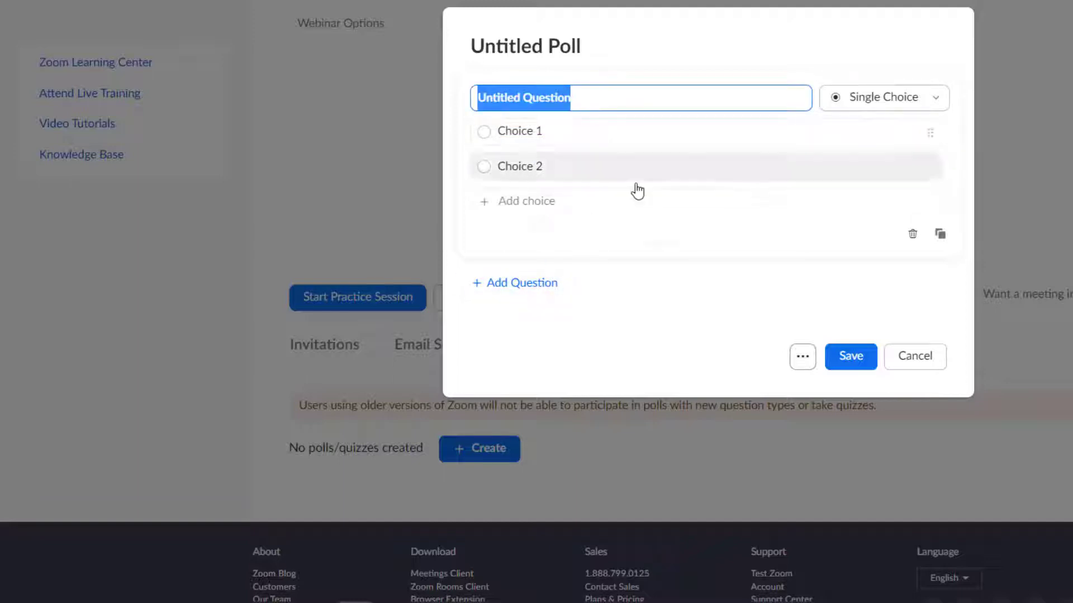
pyautogui.write('Favourite film?')
# Enter Inception, Jurassic Park and Iron man as the question's three answer choices
pyautogui.click(584, 134)
pyautogui.write('Inception')
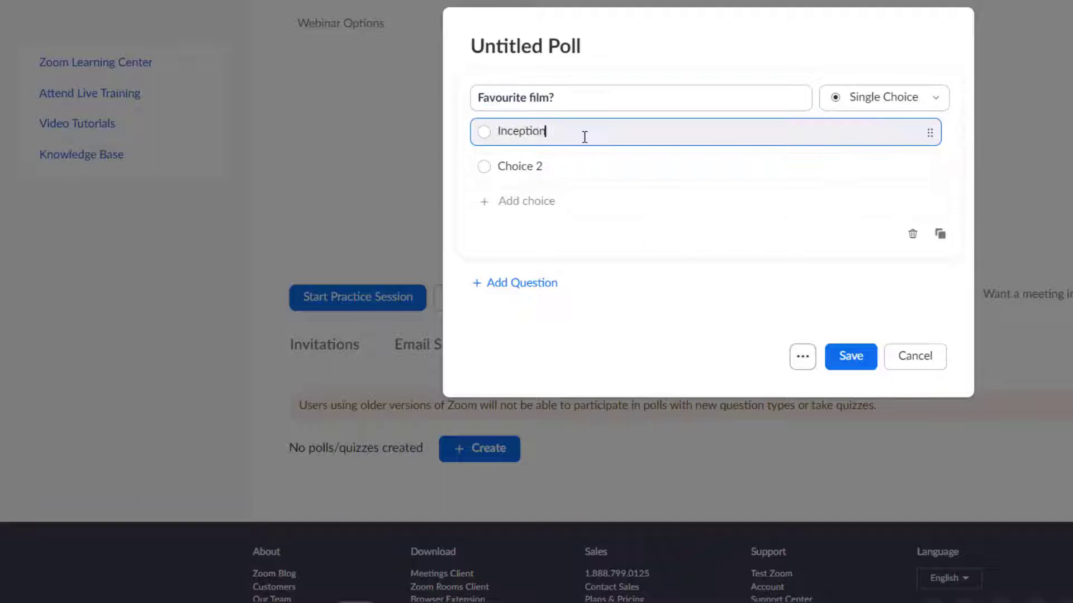
pyautogui.press('Tab')
pyautogui.write('Jurassic Park')
pyautogui.click(583, 208)
pyautogui.click(455, 210)
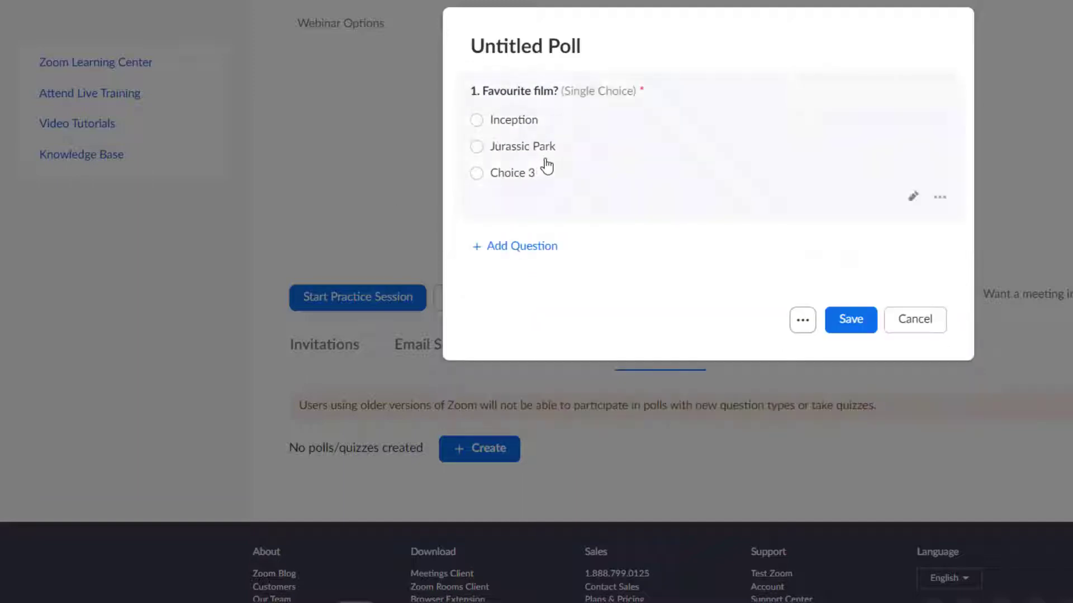
pyautogui.click(546, 167)
pyautogui.write('Iron man')
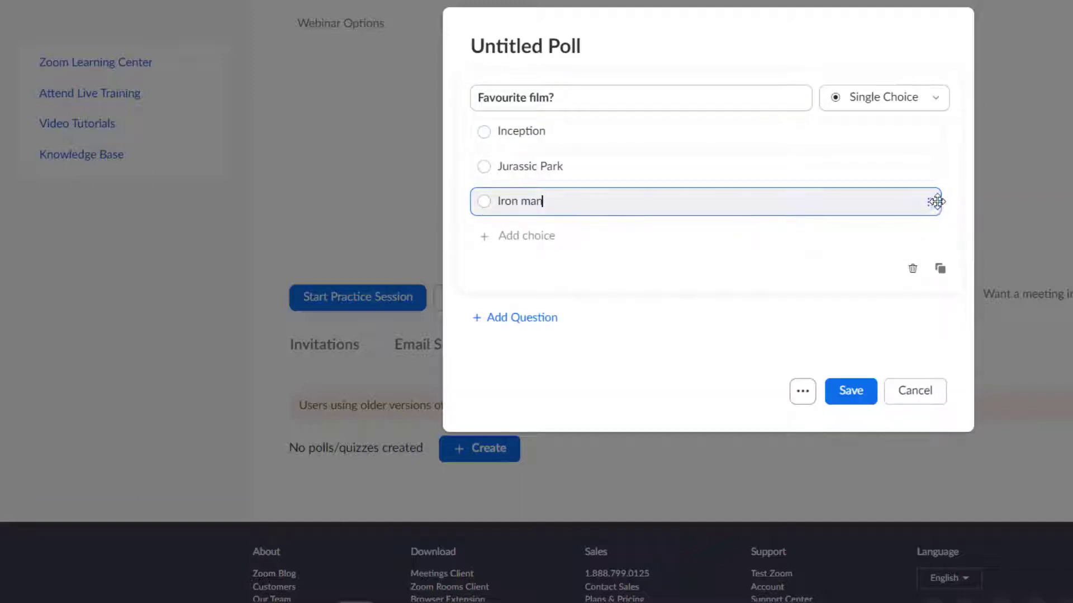
# Move the Iron man choice above Jurassic Park and change the question type to Multiple Choice
pyautogui.moveTo(930, 201); pyautogui.dragTo(934, 167)
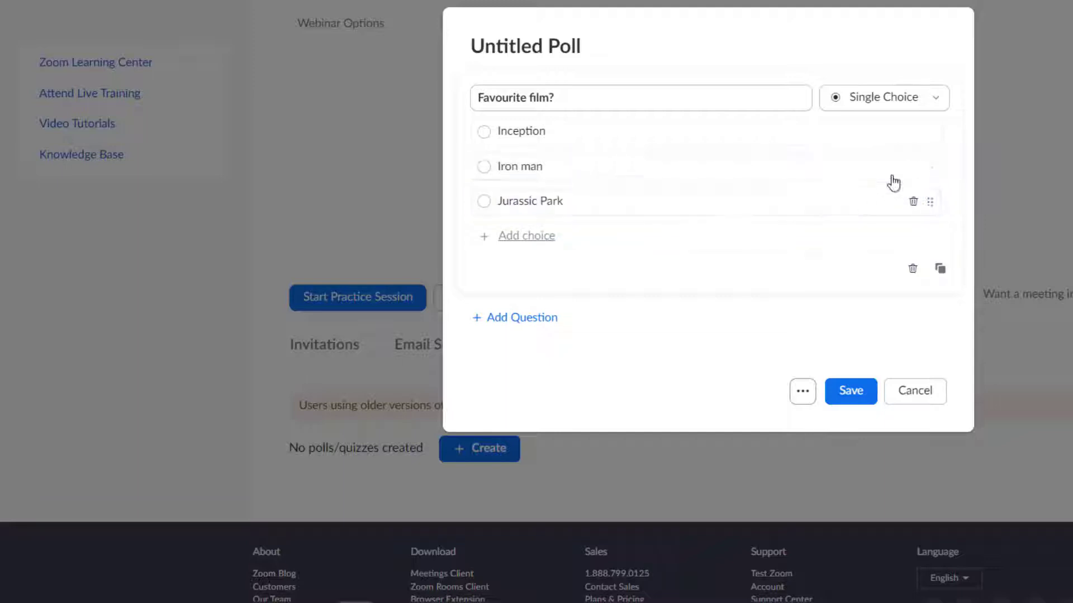
pyautogui.click(933, 98)
pyautogui.click(886, 162)
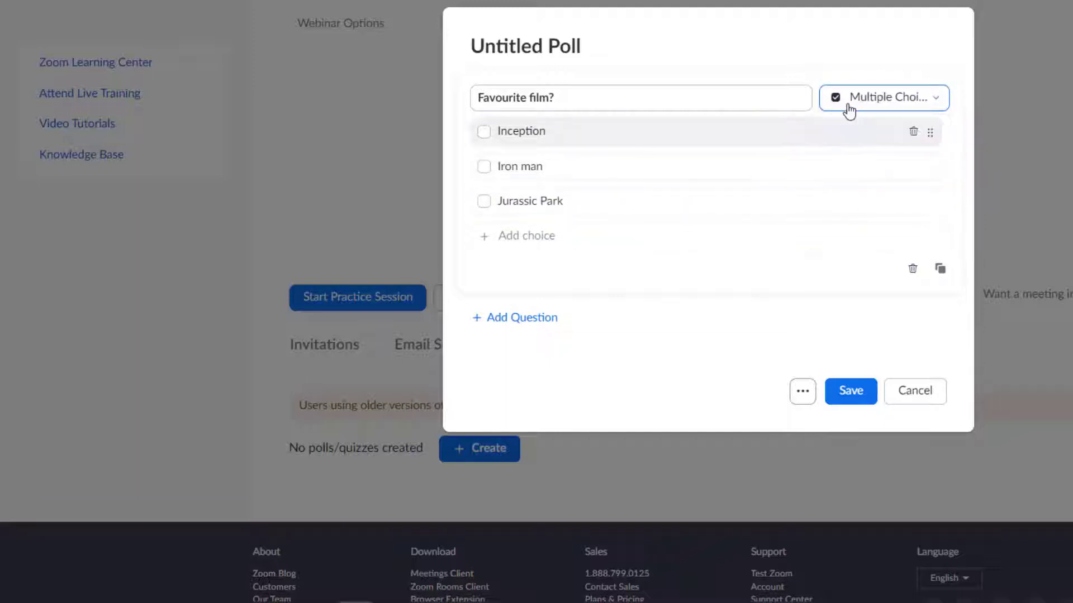
# Append "(Tick multiple)" to the Favourite film? question and finish editing it
pyautogui.click(743, 96)
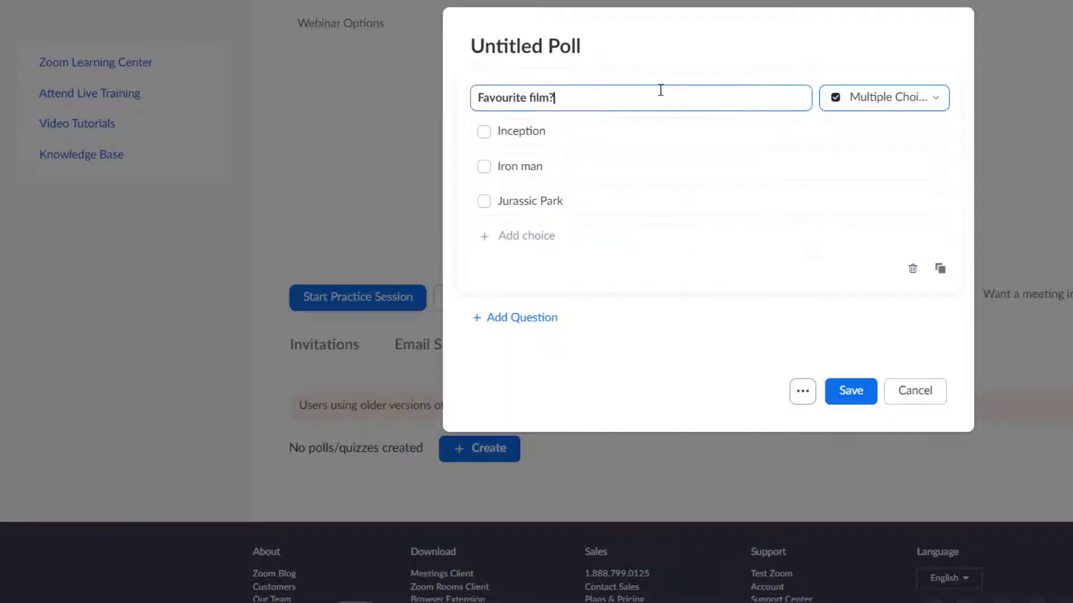
pyautogui.write('(')
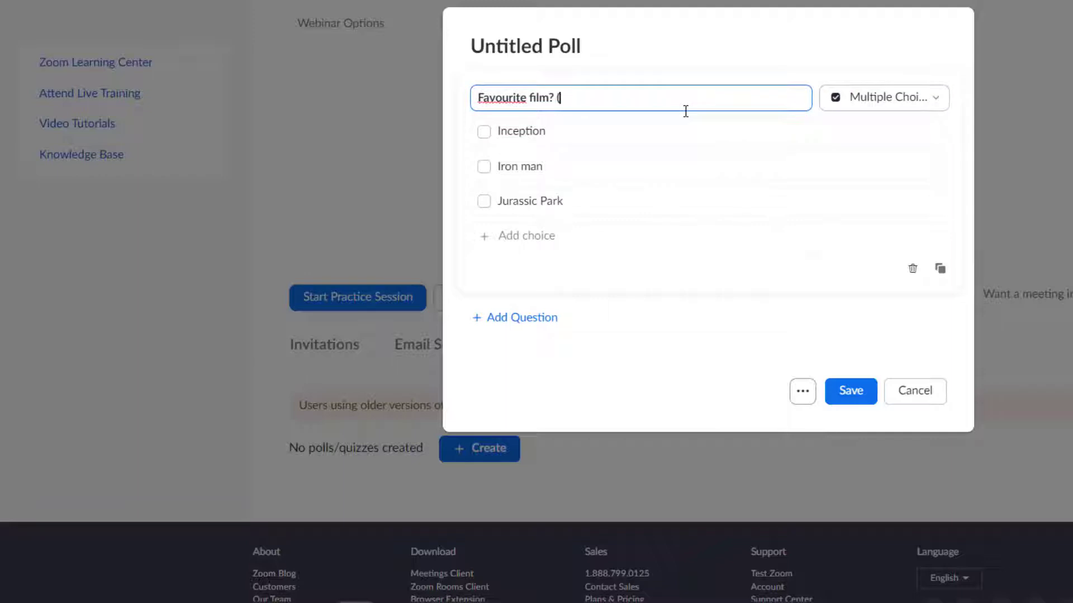
pyautogui.write('Tick mu')
pyautogui.write('liple')
pyautogui.write('t')
pyautogui.click(682, 270)
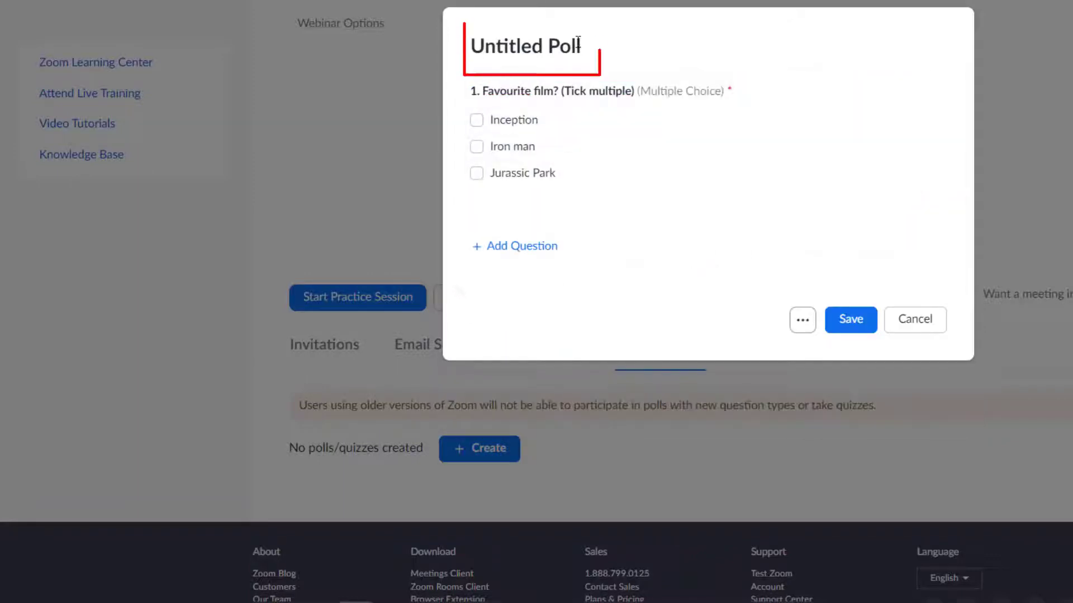
# Name the poll "Favourite film" and save it
pyautogui.click(577, 42)
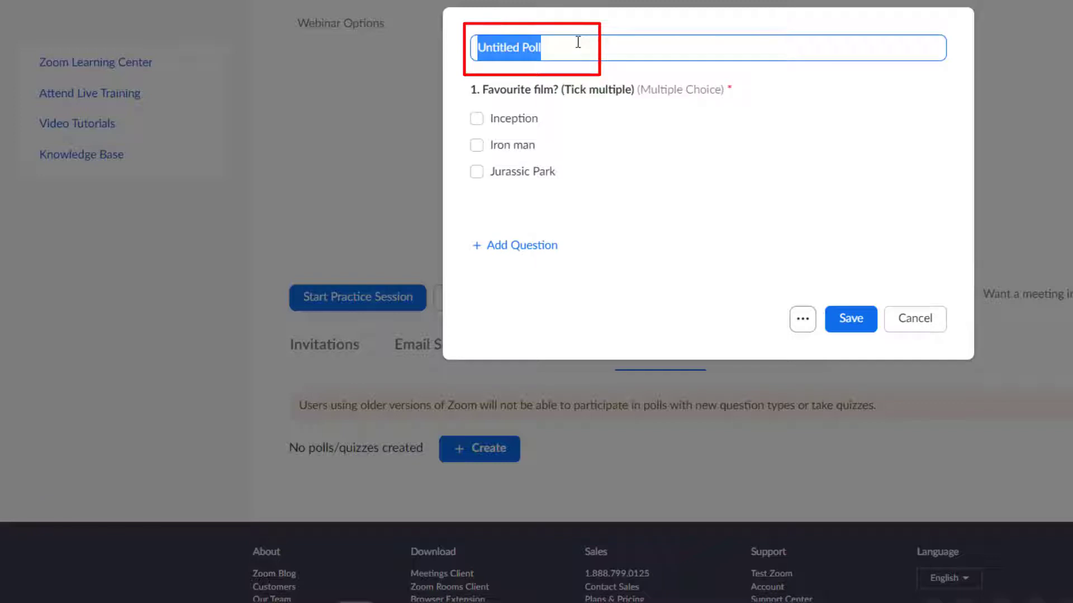
pyautogui.write('Favouri')
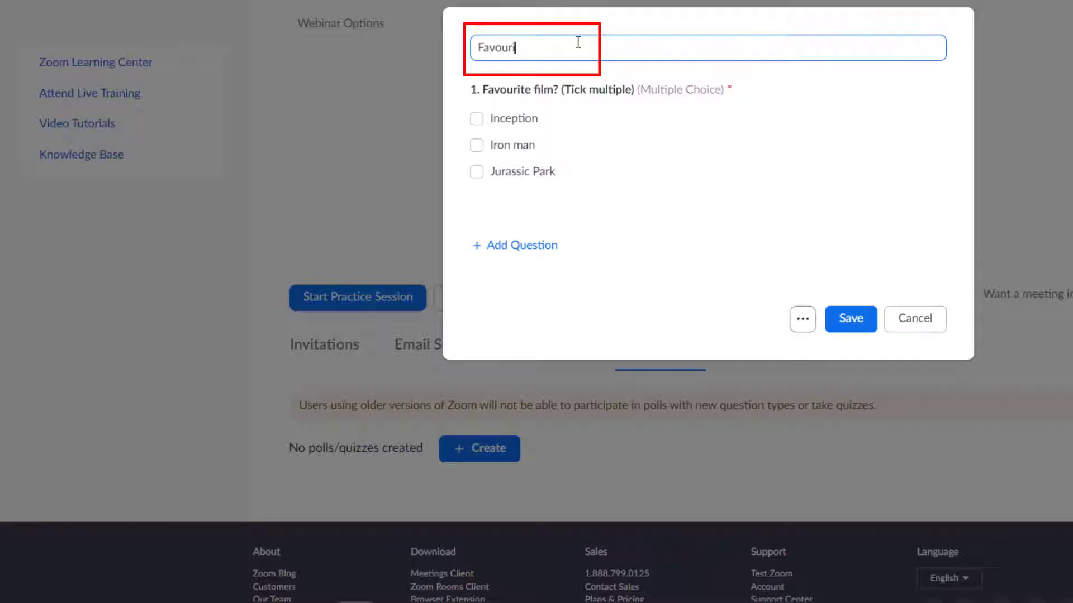
pyautogui.write('te film? (Tick ')
pyautogui.write('m')
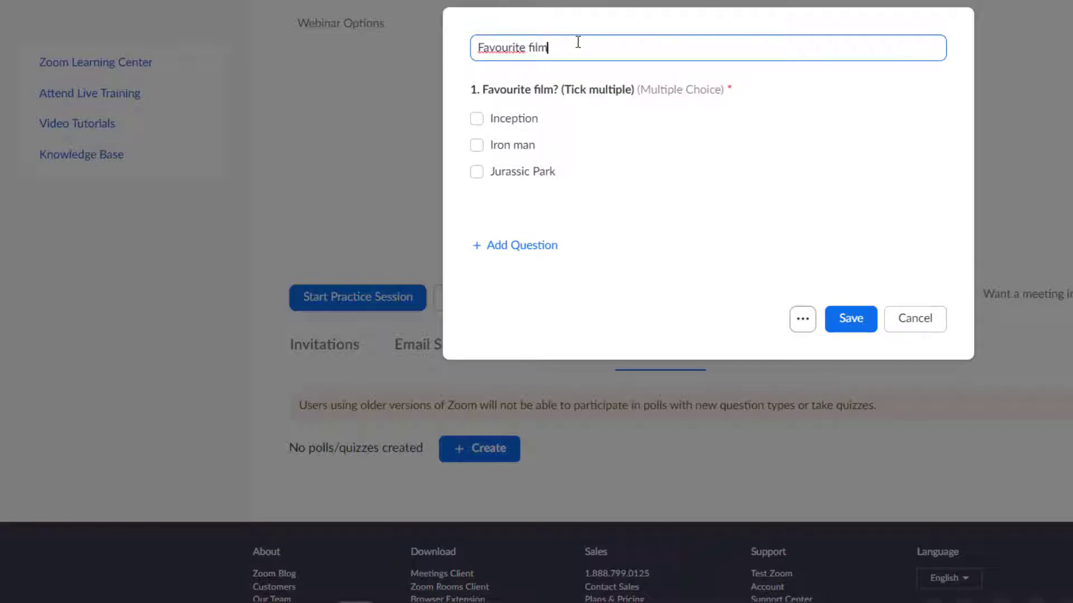
pyautogui.click(845, 317)
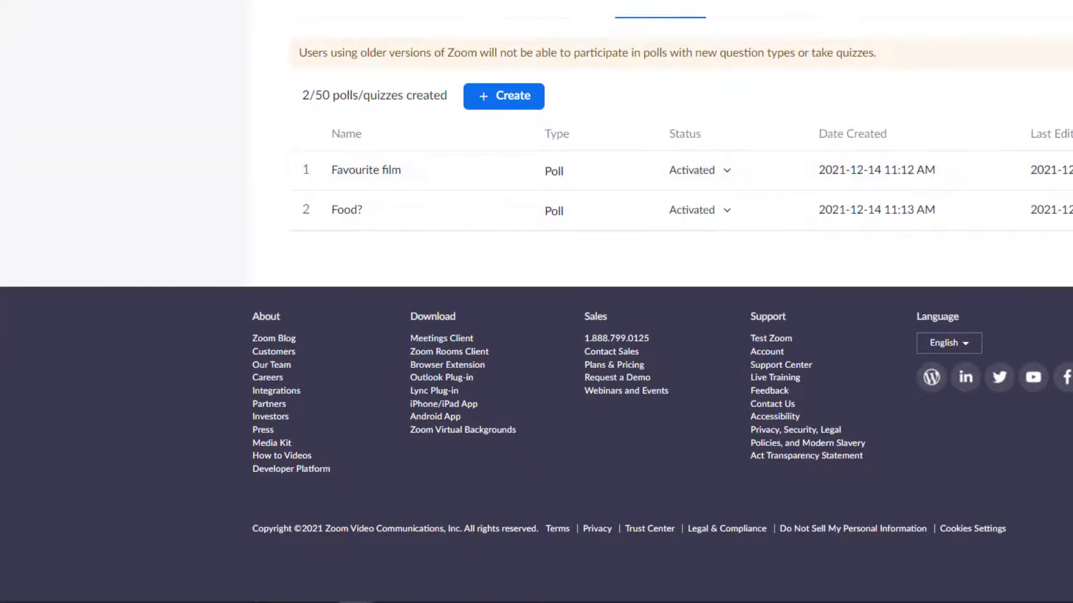
# Create a new advanced poll and review the question types available for its first question
pyautogui.scroll(1, 506, 145)
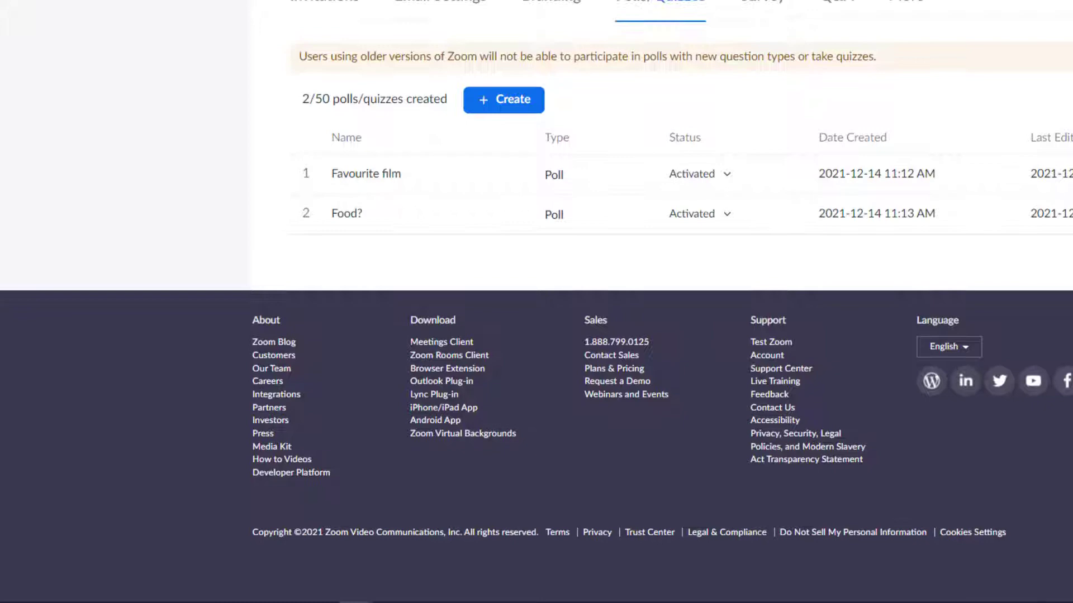
pyautogui.click(504, 112)
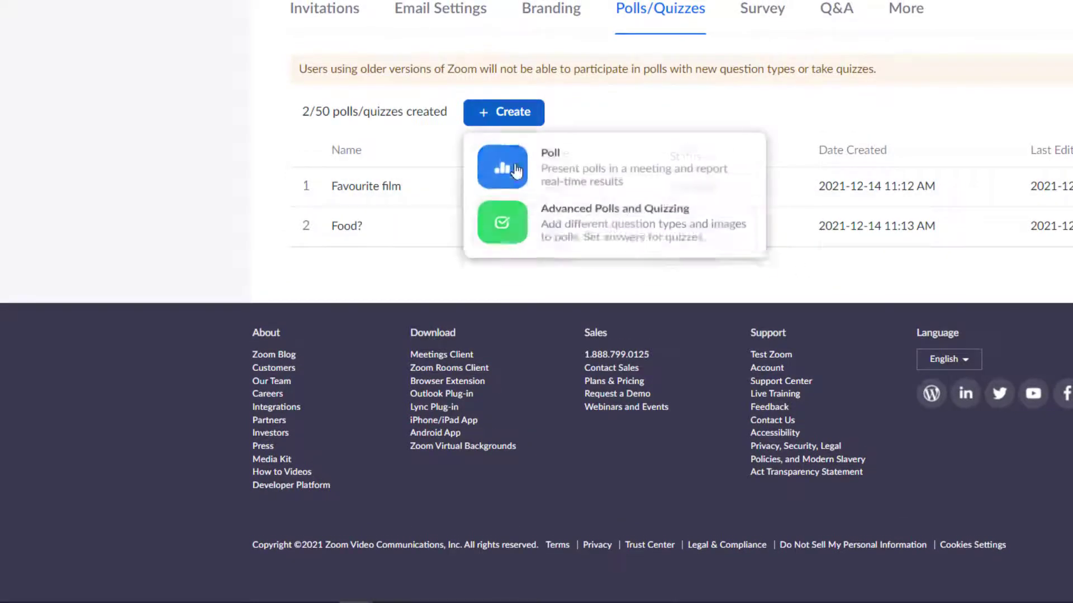
pyautogui.click(541, 239)
pyautogui.click(894, 97)
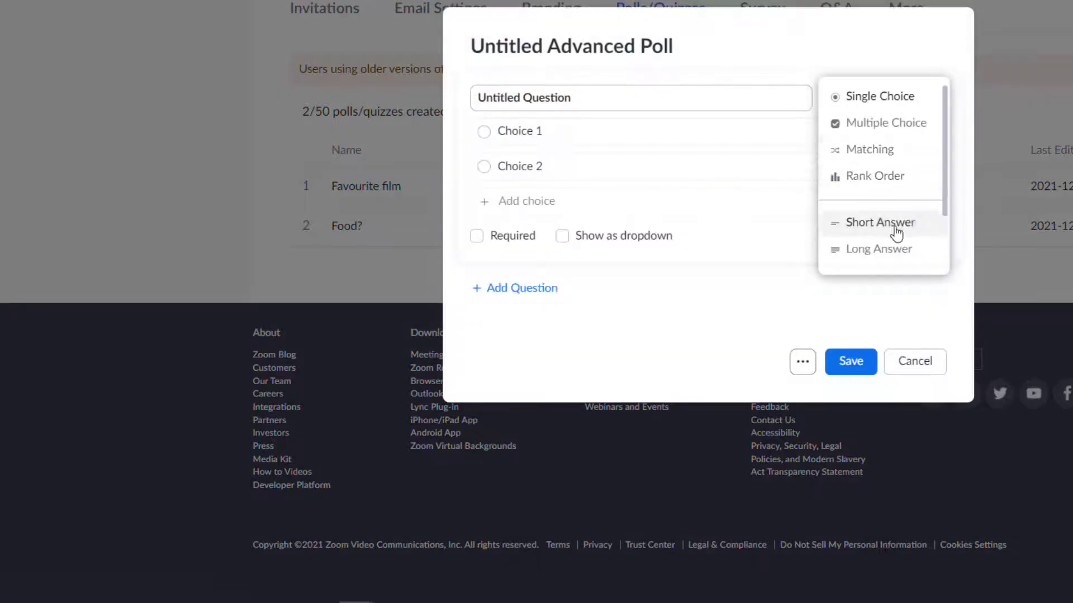
pyautogui.scroll(-2, 896, 245)
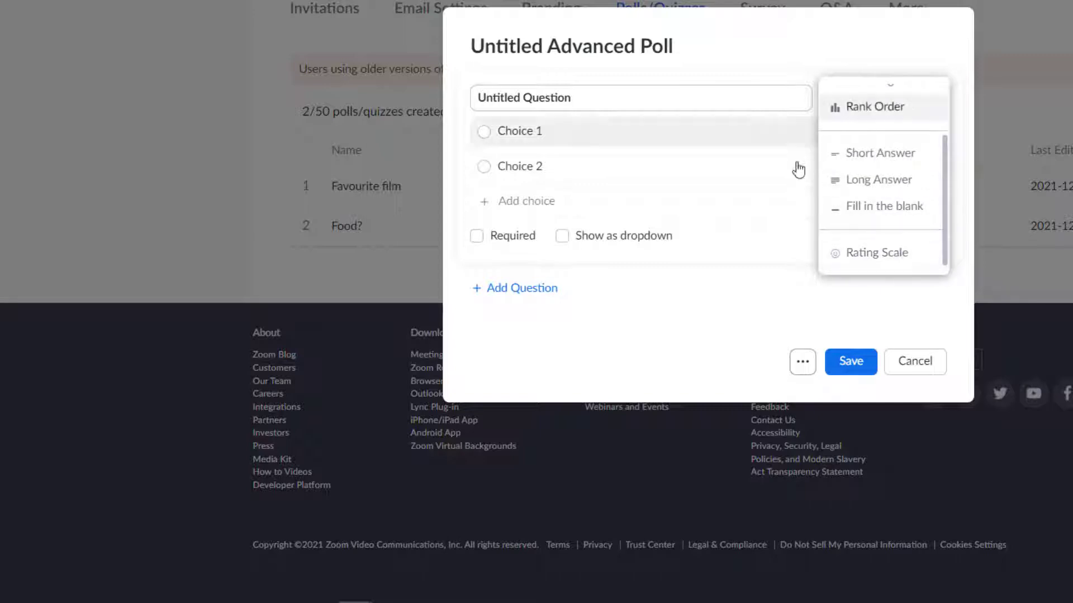
pyautogui.click(729, 279)
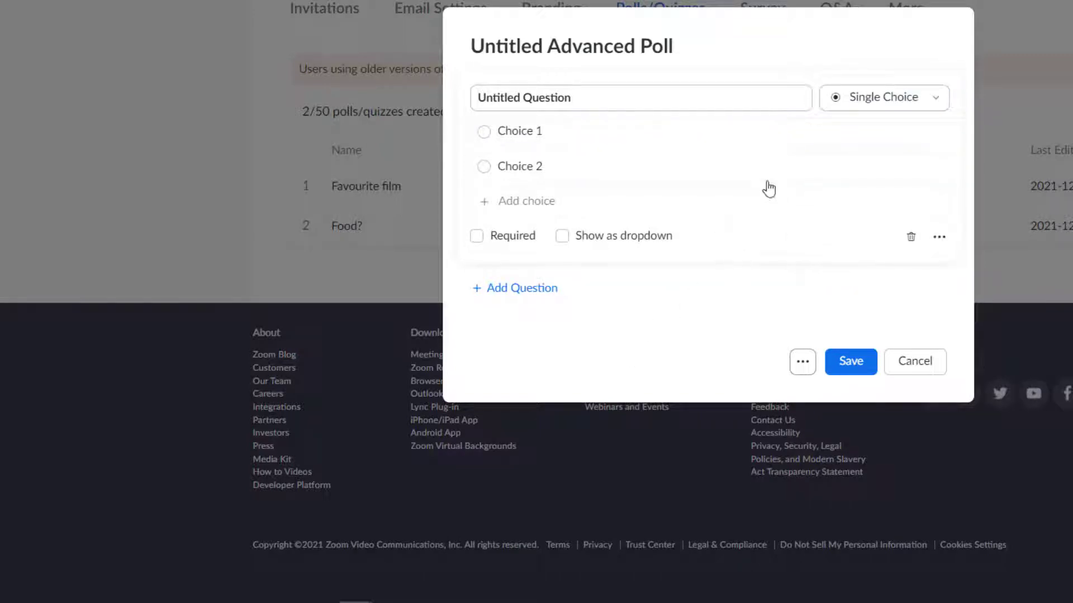
# Turn the highest grossing film poll into a quiz and set Avatar as the correct answer
pyautogui.click(806, 367)
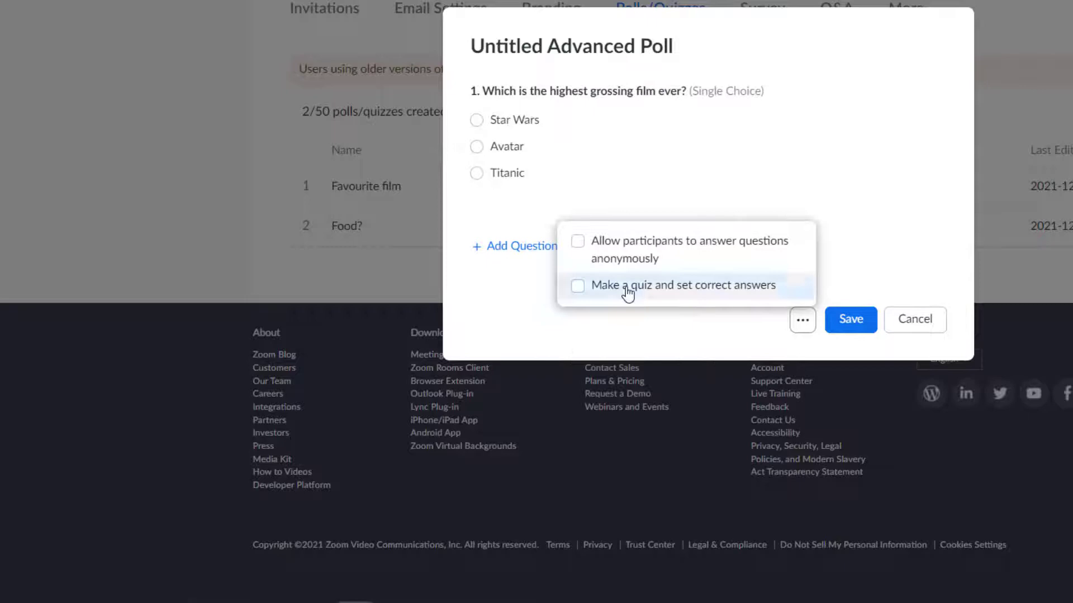
pyautogui.click(628, 290)
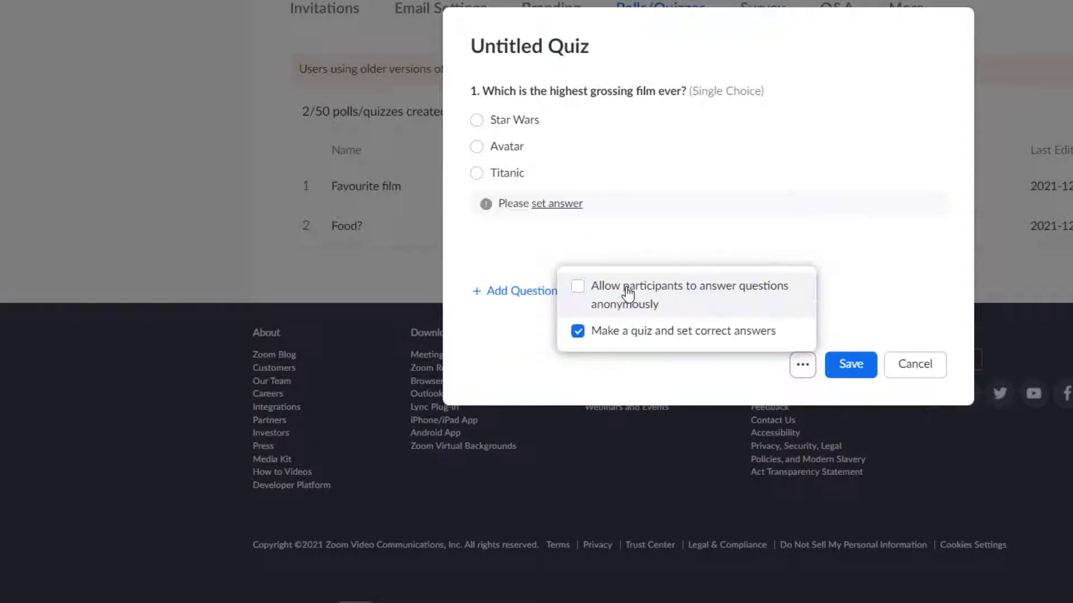
pyautogui.click(557, 204)
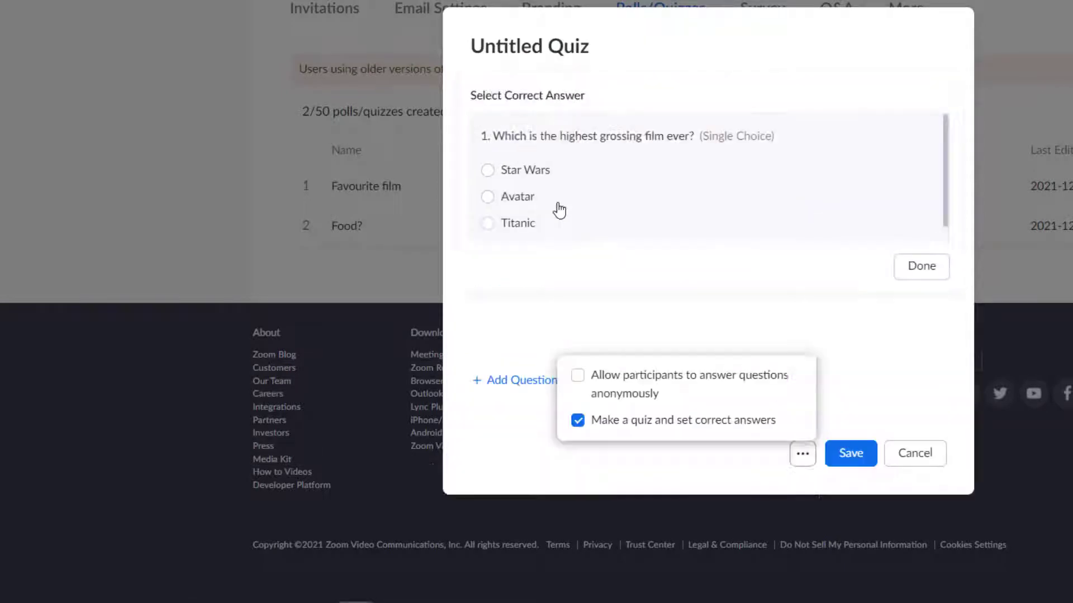
pyautogui.click(487, 197)
pyautogui.click(921, 266)
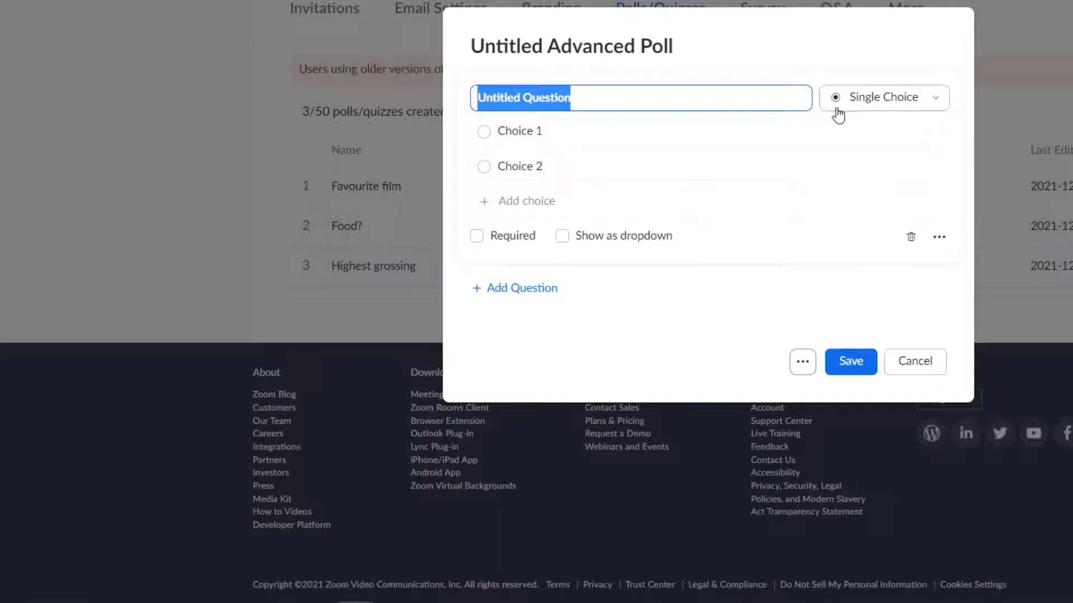
# Set the new advanced poll's question type to Matching and enter "Match these!" as the question
pyautogui.click(838, 112)
pyautogui.click(870, 150)
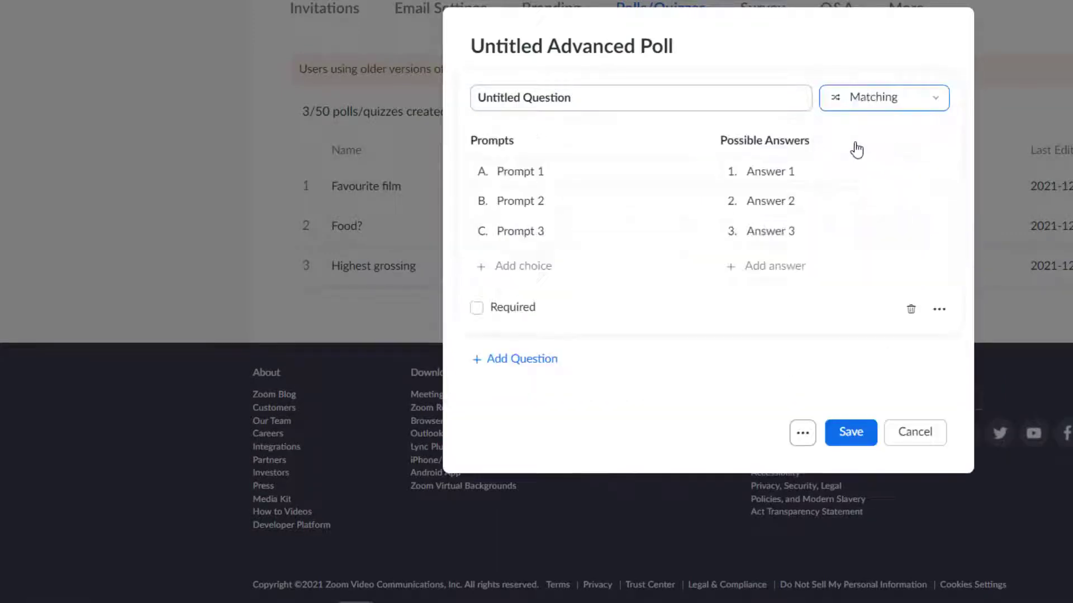
pyautogui.moveTo(591, 98); pyautogui.dragTo(471, 105)
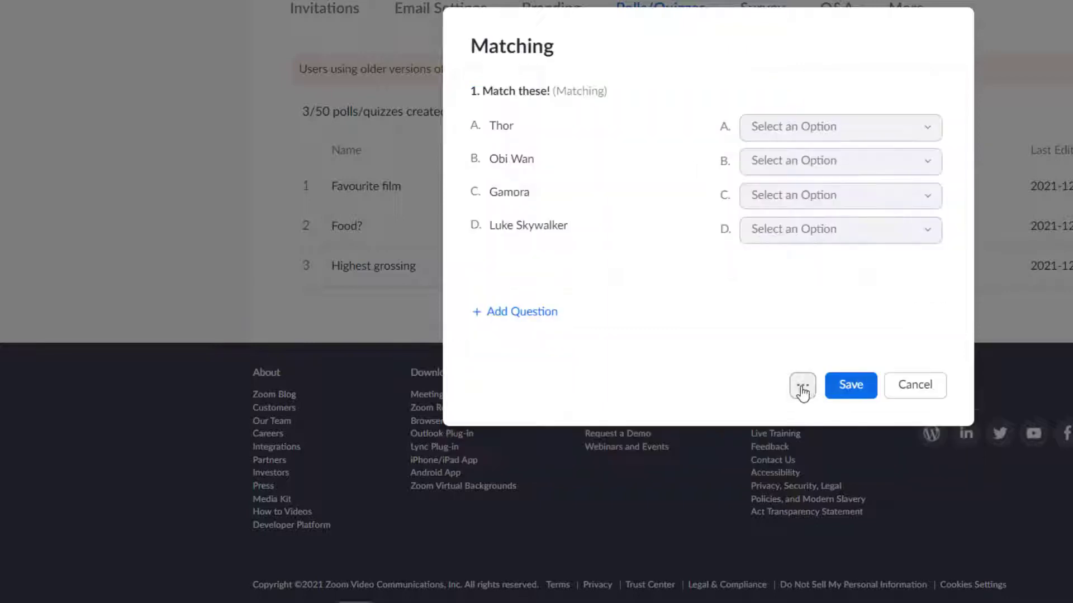
# Make the Matching poll a quiz and open the correct-answer settings for its question
pyautogui.click(802, 385)
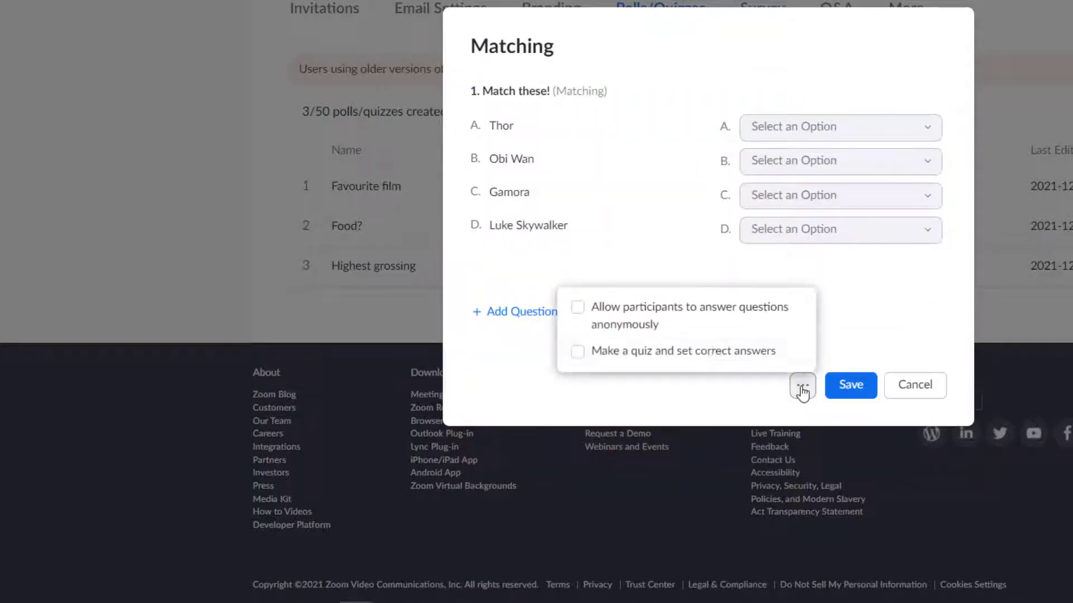
pyautogui.click(690, 358)
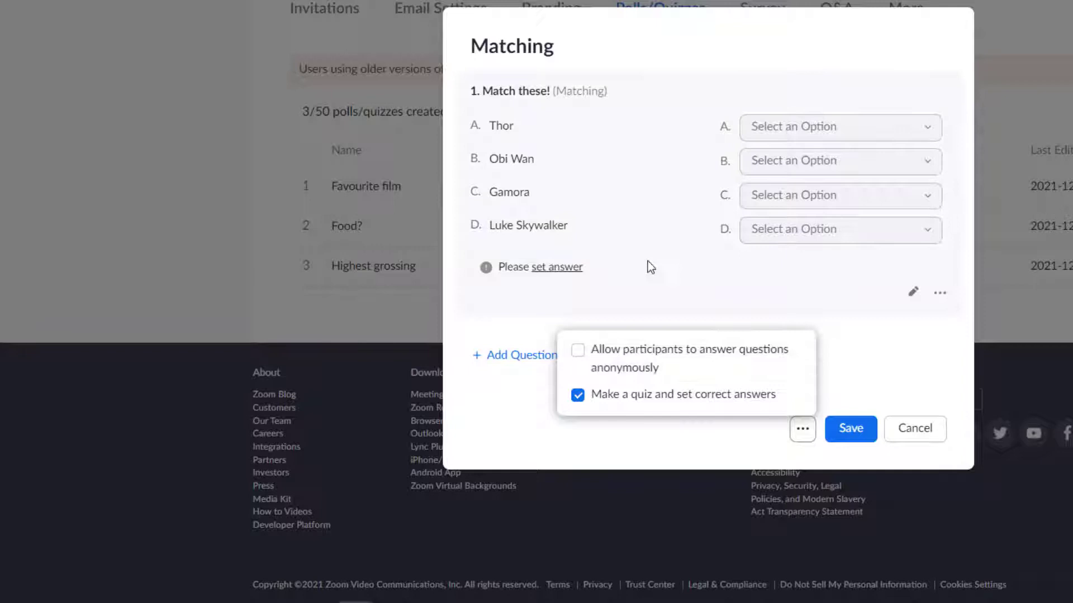
pyautogui.click(566, 268)
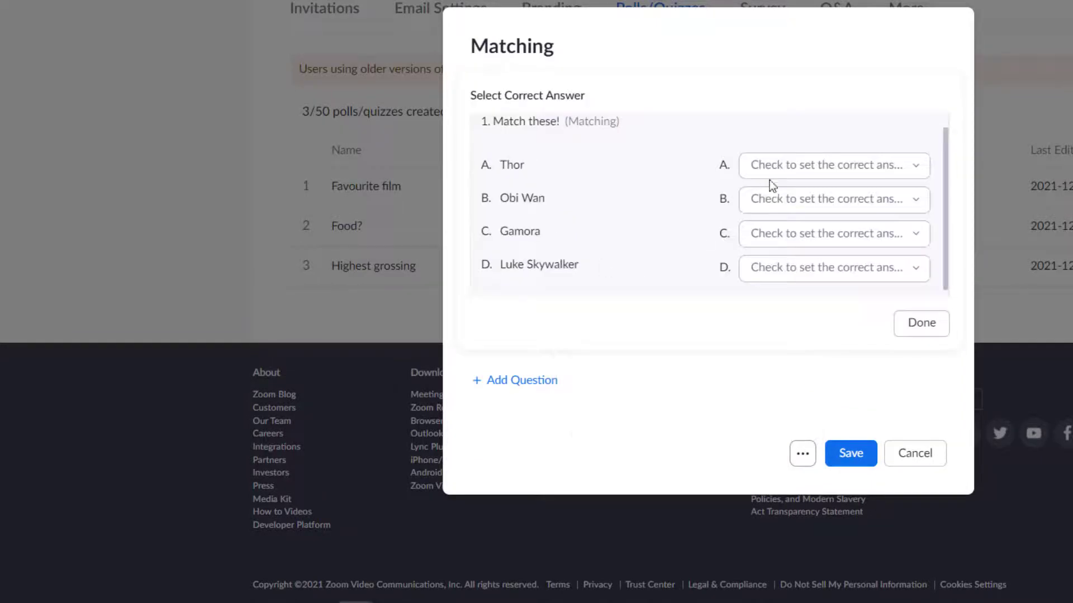
# Match Thor to Avengers, Obi Wan and Luke Skywalker to Star Wars, and Gamora to Guardians, and save the quiz
pyautogui.click(920, 168)
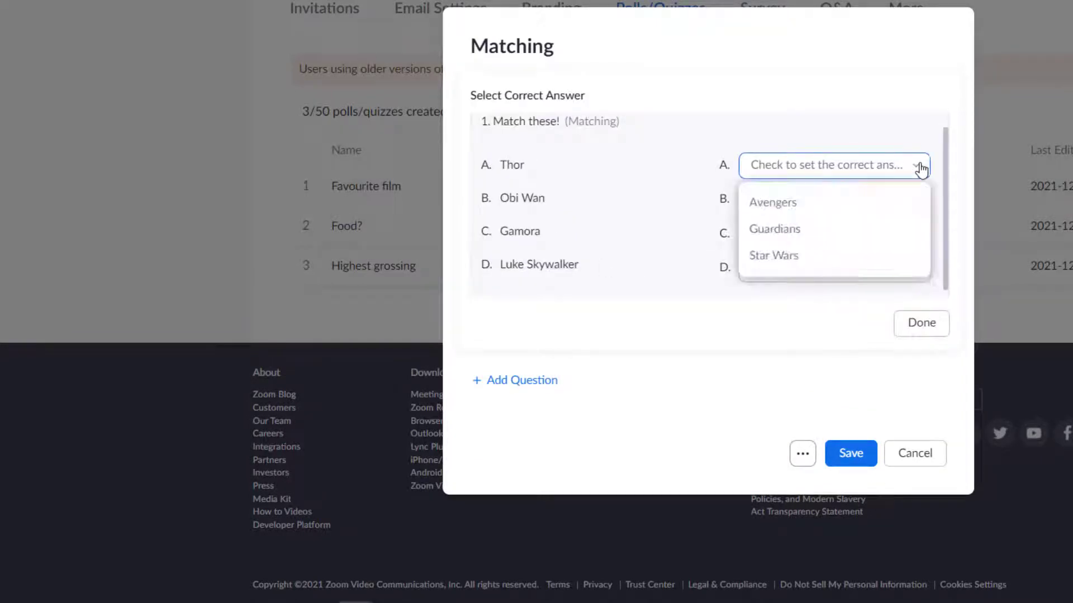
pyautogui.click(833, 203)
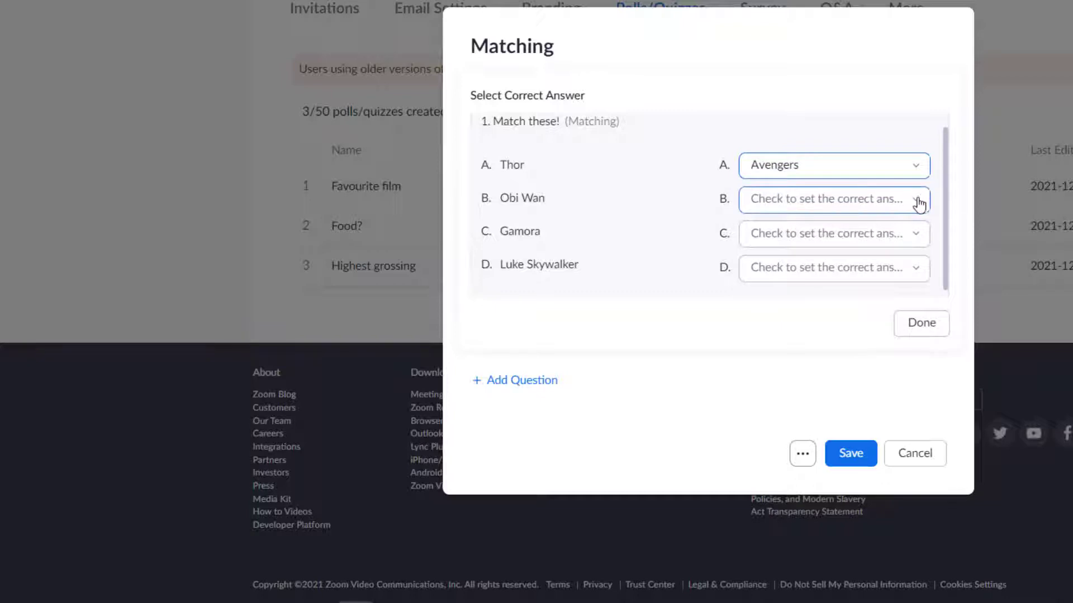
pyautogui.click(919, 204)
pyautogui.click(805, 186)
pyautogui.click(919, 237)
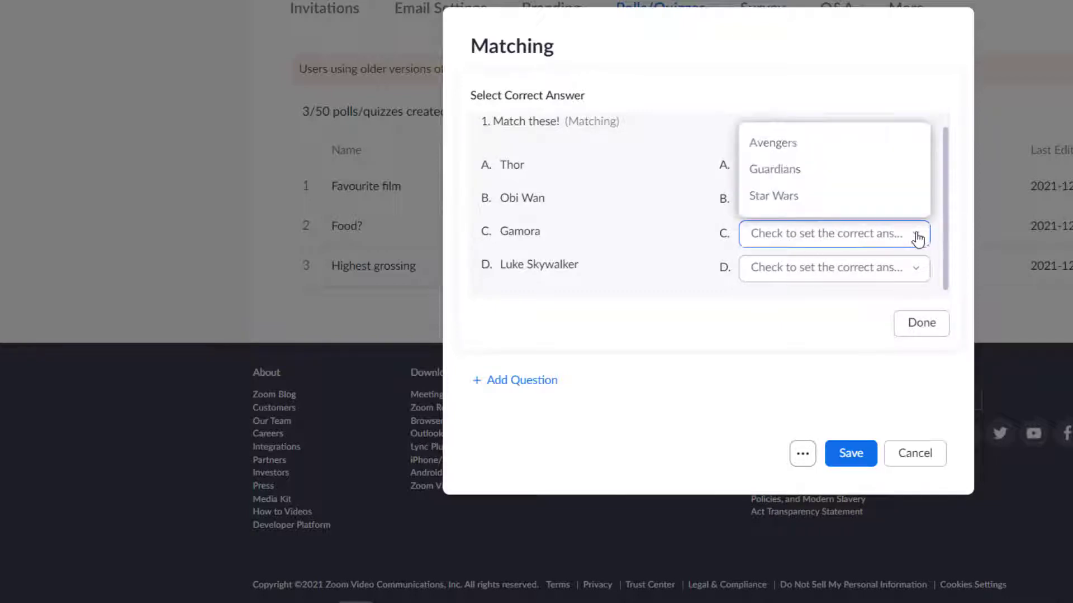
pyautogui.click(809, 169)
pyautogui.click(913, 274)
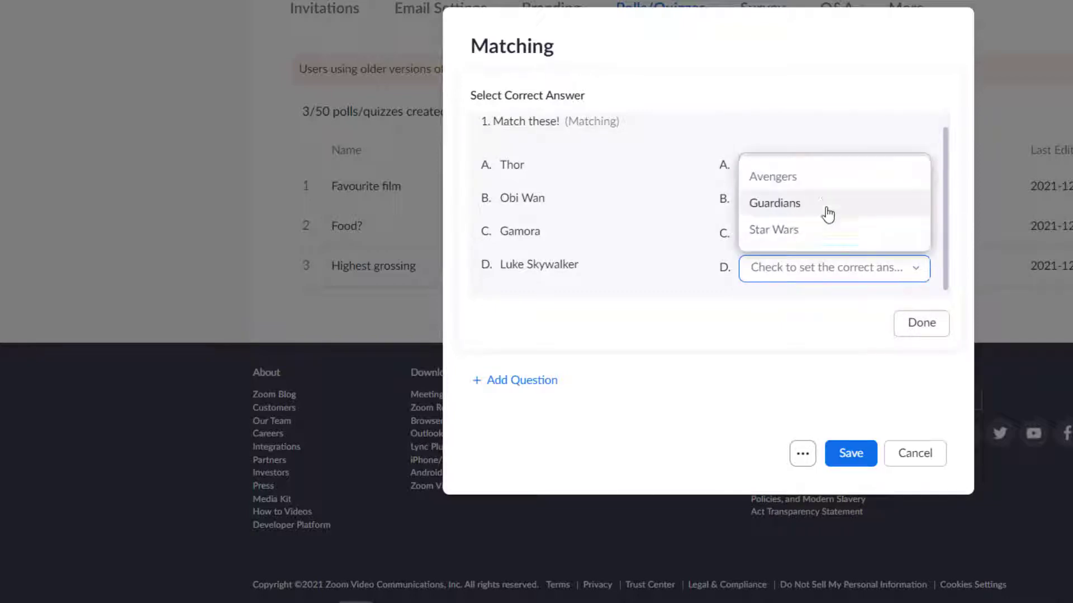
pyautogui.click(826, 231)
pyautogui.click(902, 330)
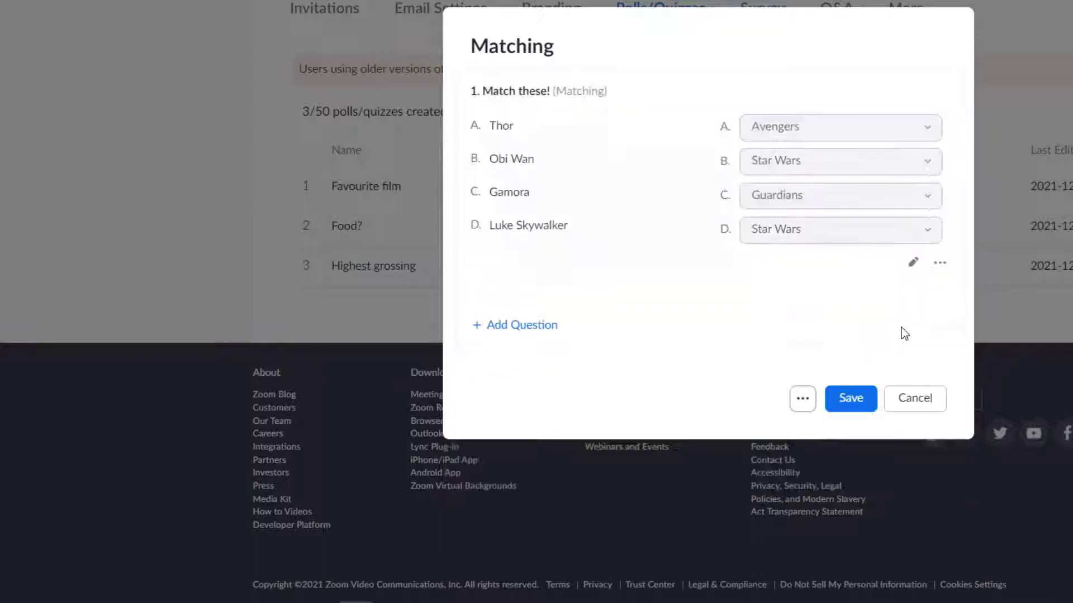
pyautogui.click(853, 399)
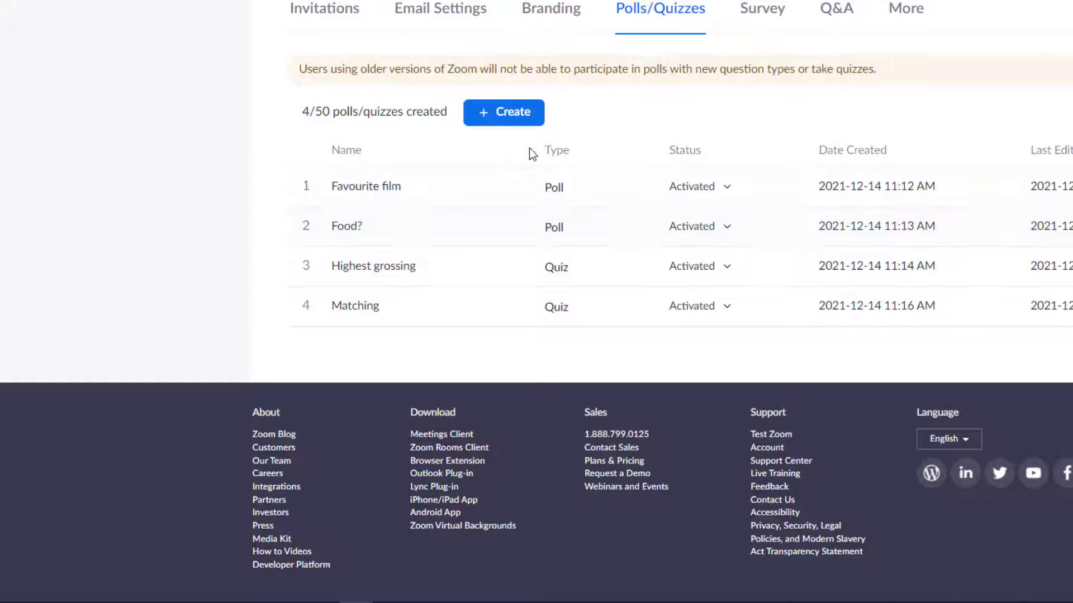
# Create another advanced poll with the Short Answer question "What do you like to drink?"
pyautogui.click(530, 122)
pyautogui.click(626, 250)
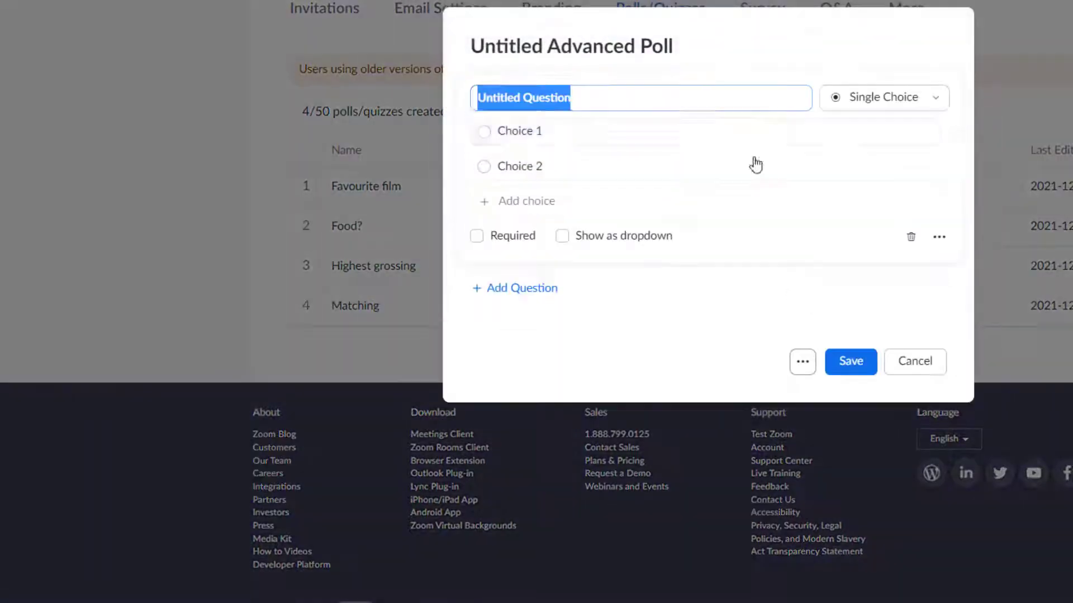
pyautogui.click(849, 103)
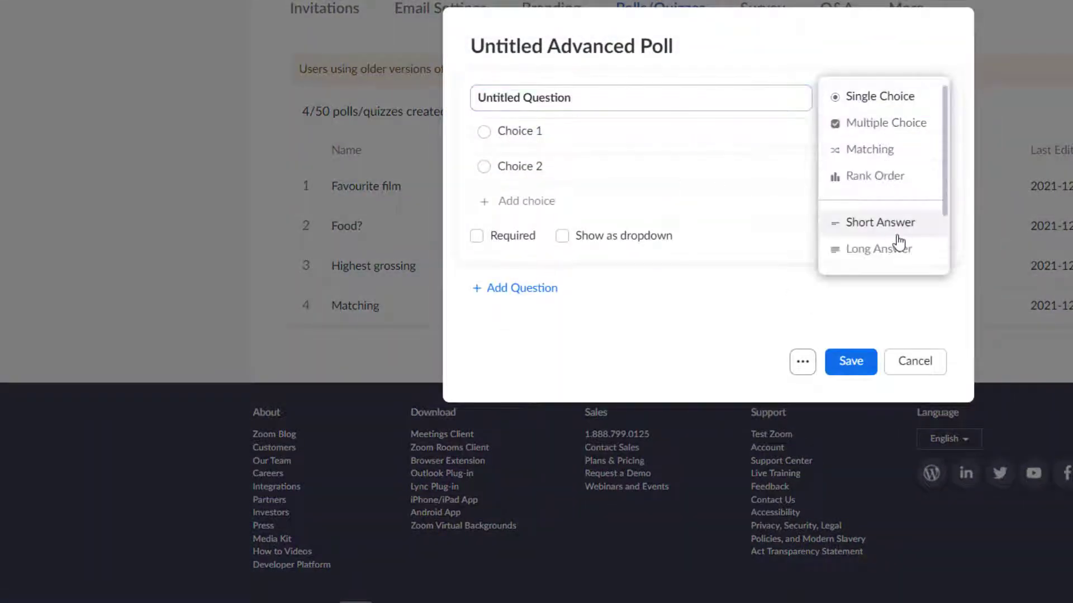
pyautogui.click(900, 229)
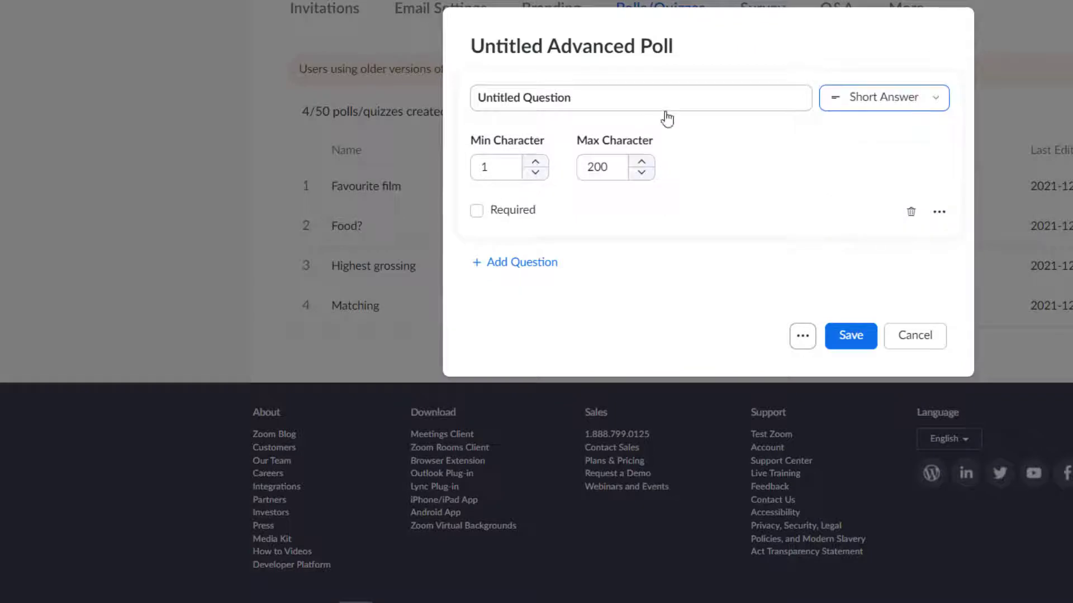
pyautogui.moveTo(639, 98); pyautogui.dragTo(476, 97)
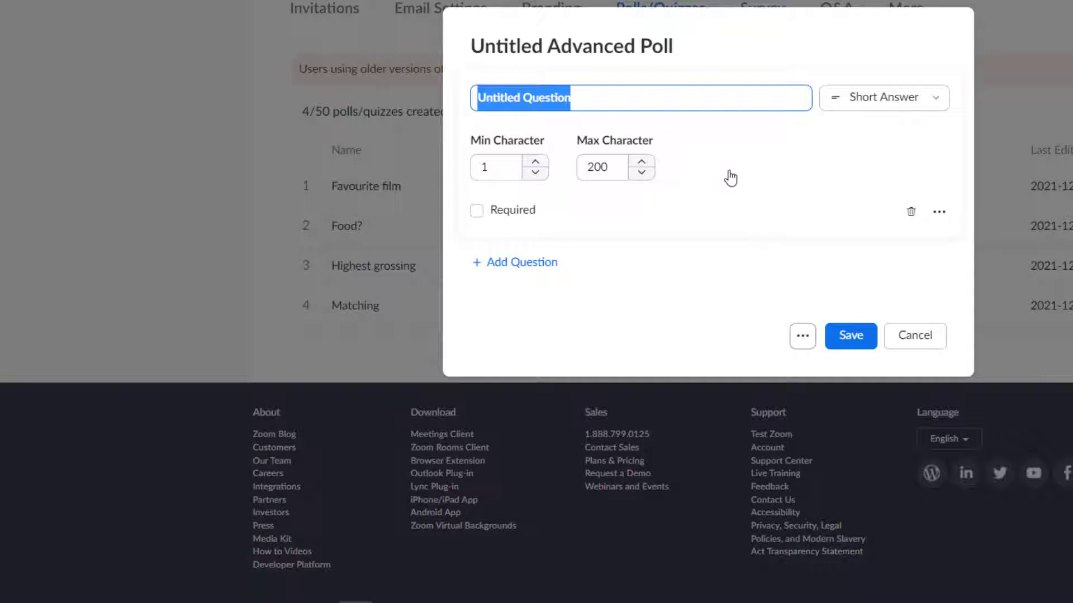
pyautogui.write('What do you like to drink?')
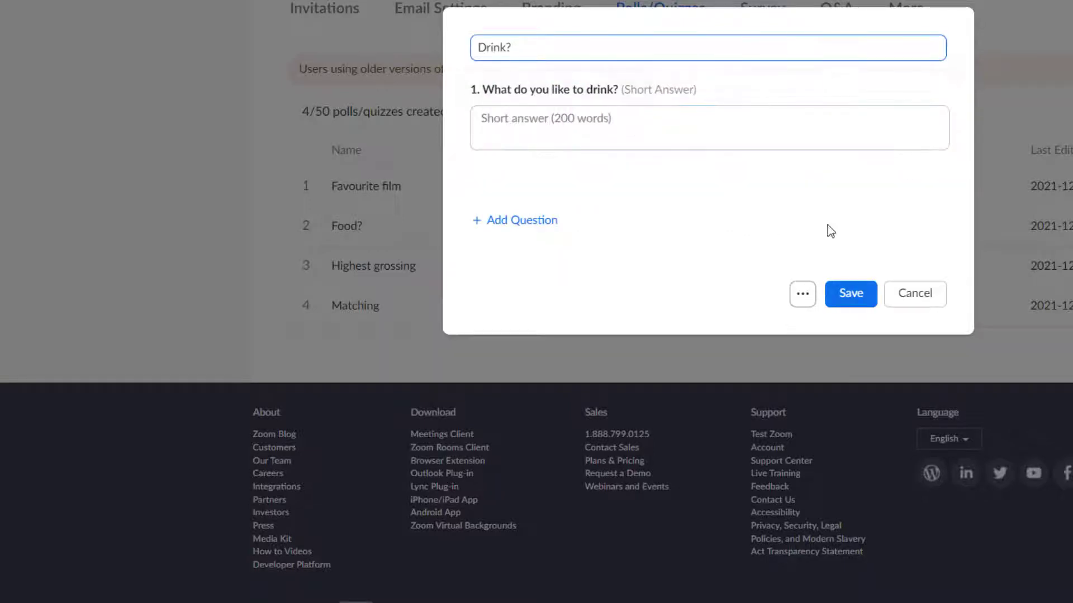
# Check the anonymity and quiz options of the "Drink?" poll without enabling any, and save the poll
pyautogui.click(800, 296)
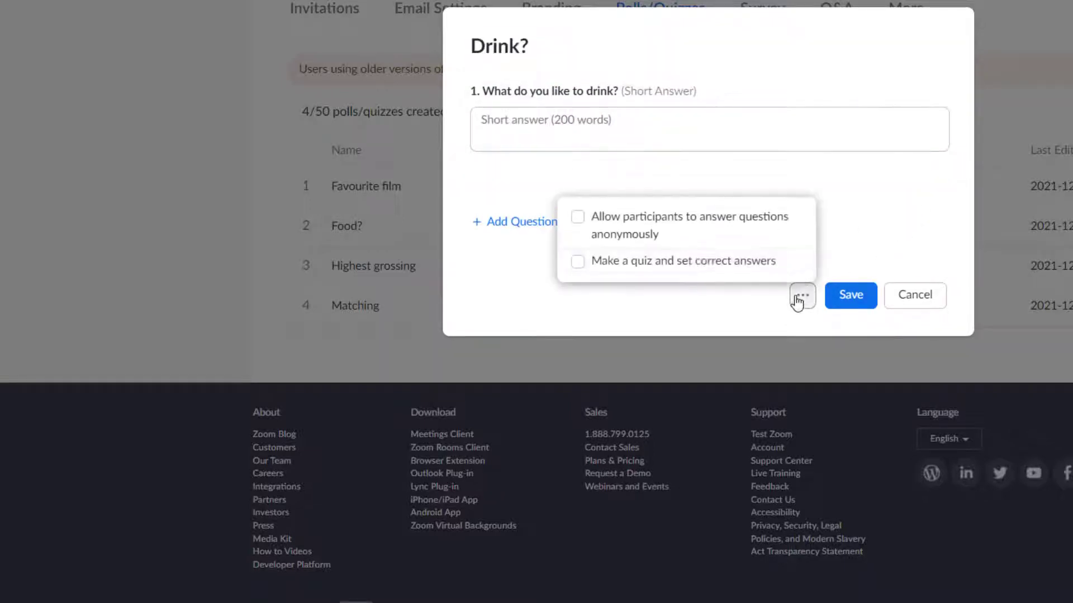
pyautogui.click(659, 311)
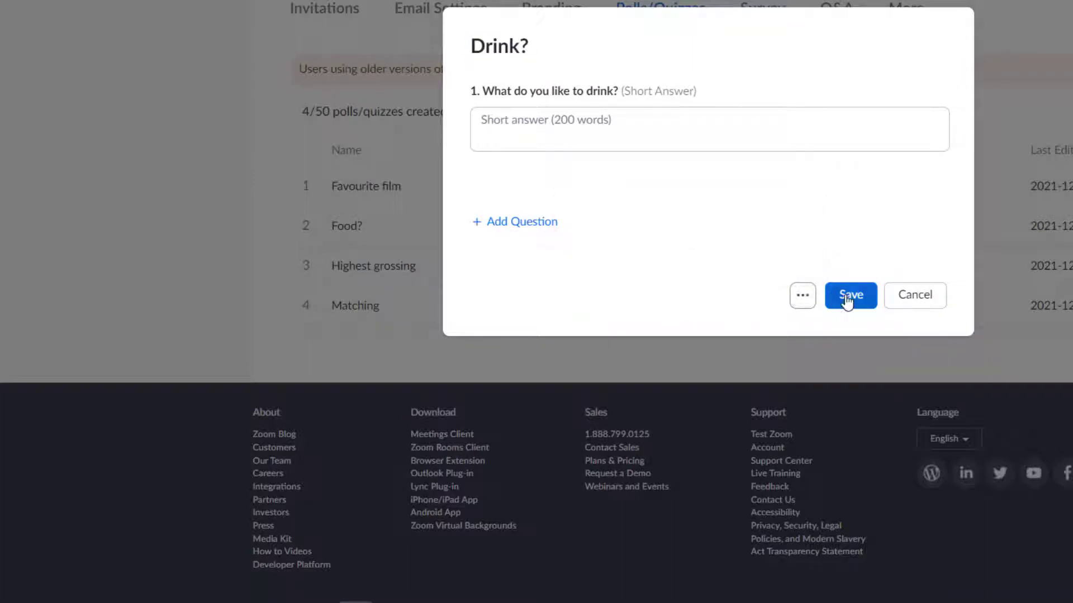
pyautogui.click(849, 296)
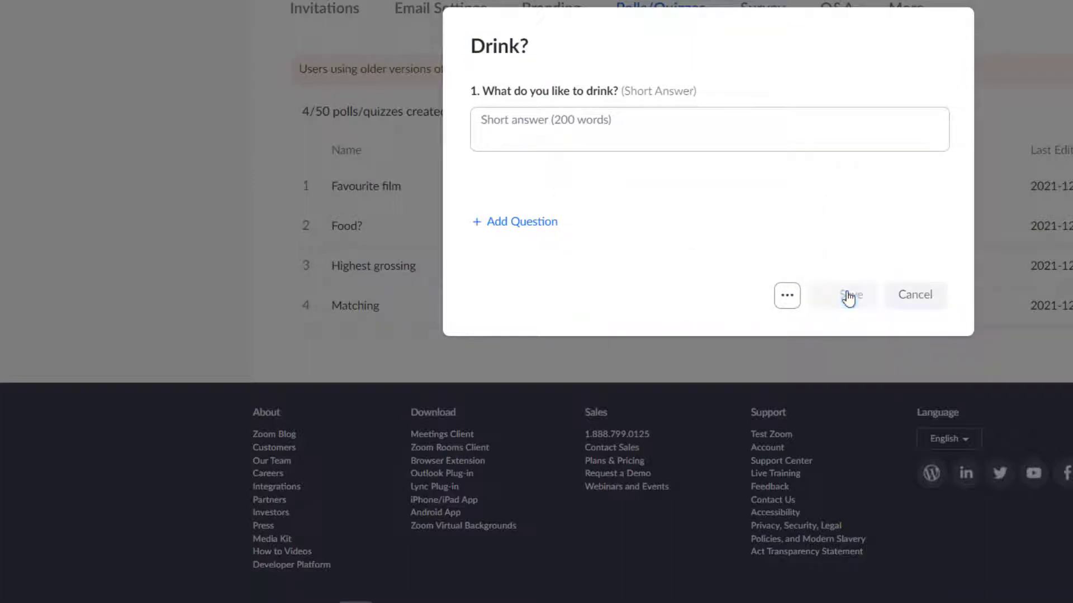
# Create another advanced poll and set its question type to Long Answer
pyautogui.click(510, 112)
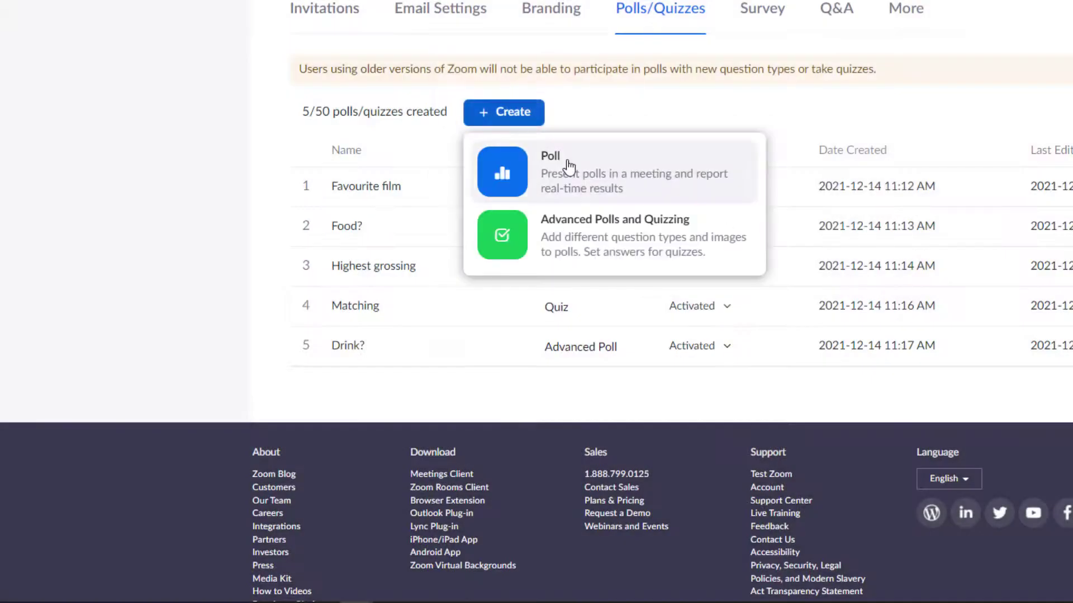
pyautogui.click(581, 226)
pyautogui.click(827, 98)
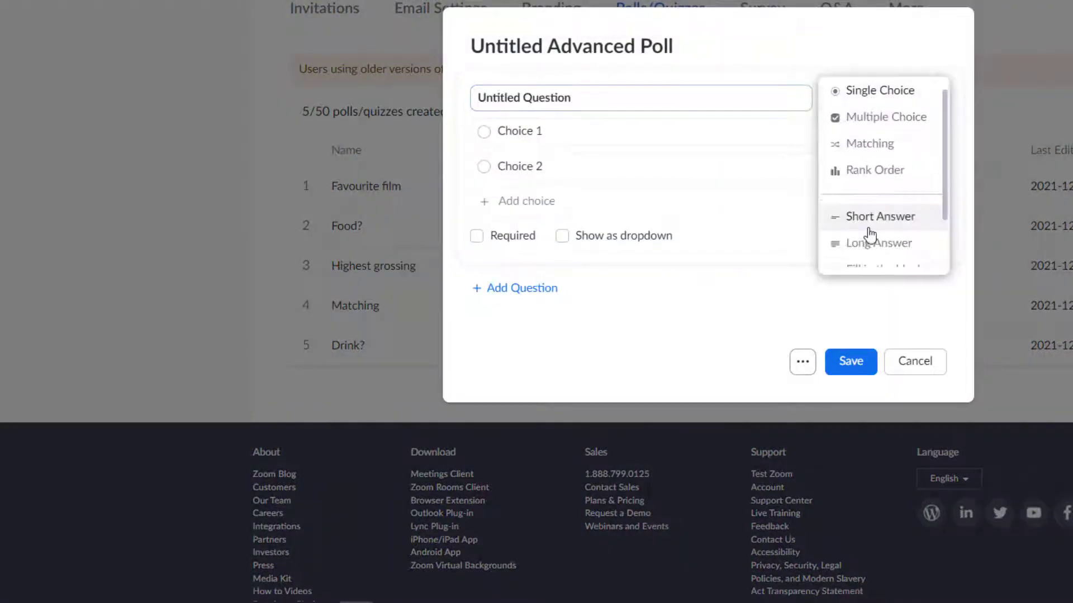
pyautogui.scroll(-2, 872, 224)
pyautogui.click(896, 186)
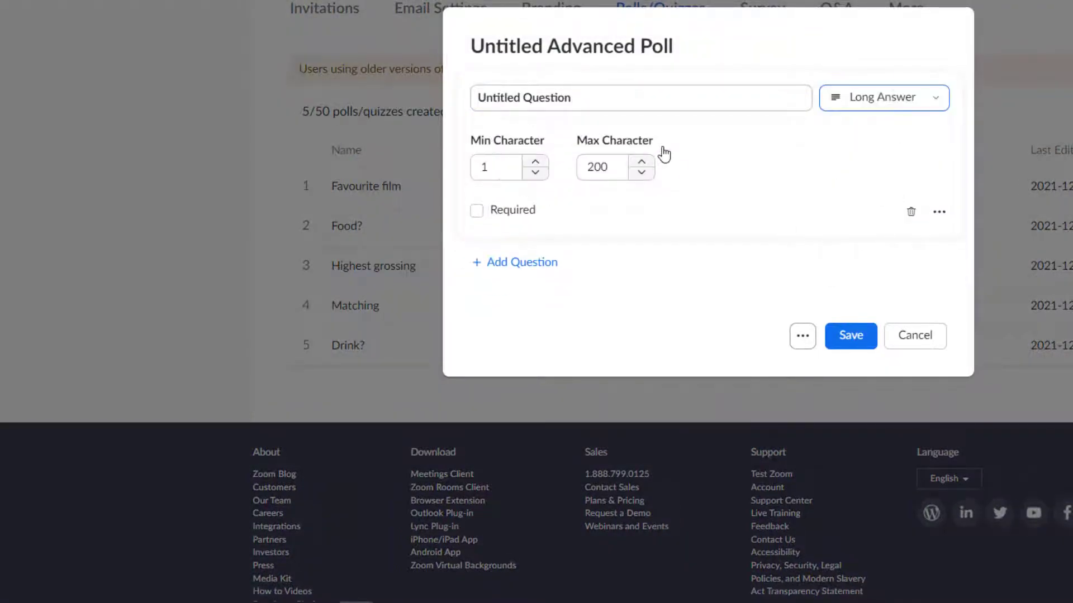
# Change the question to a Rating Scale asking "How did you like it?", name the poll "Feedback" and reopen the question for editing
pyautogui.click(923, 107)
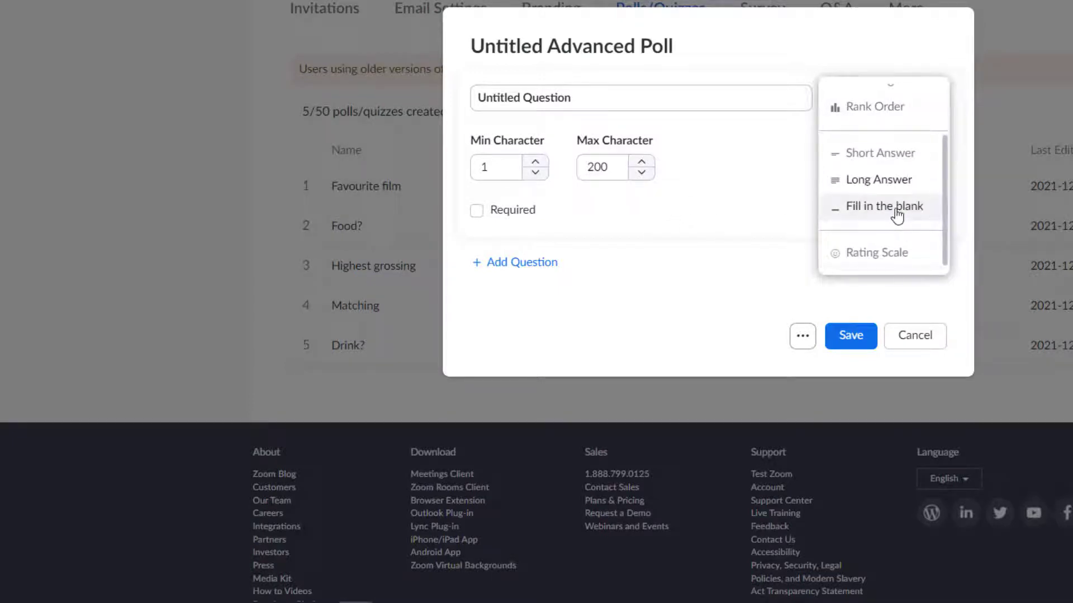
pyautogui.click(901, 256)
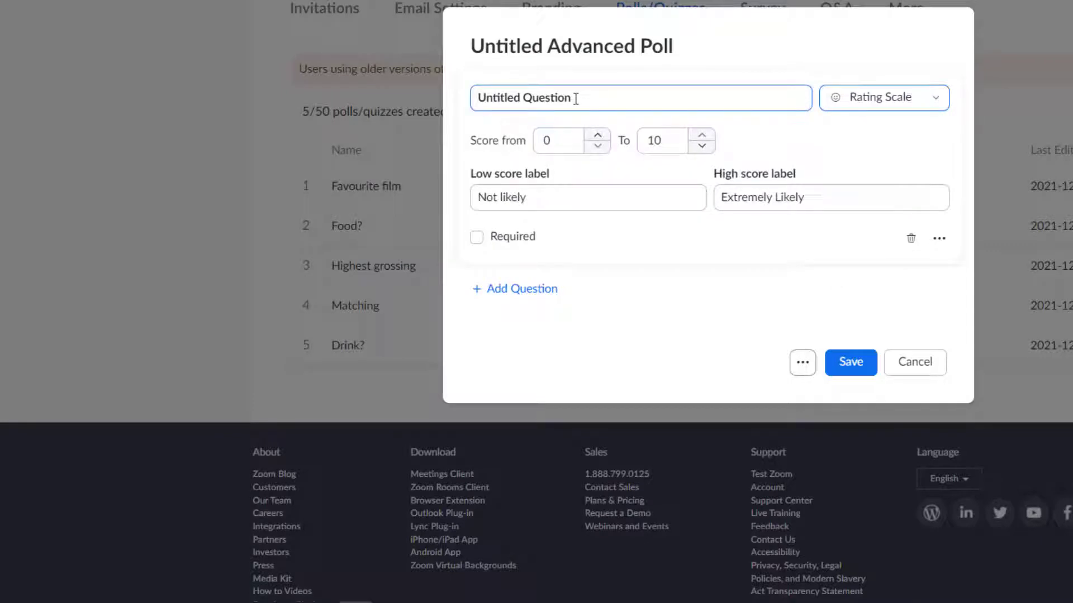
pyautogui.moveTo(575, 98); pyautogui.dragTo(475, 96)
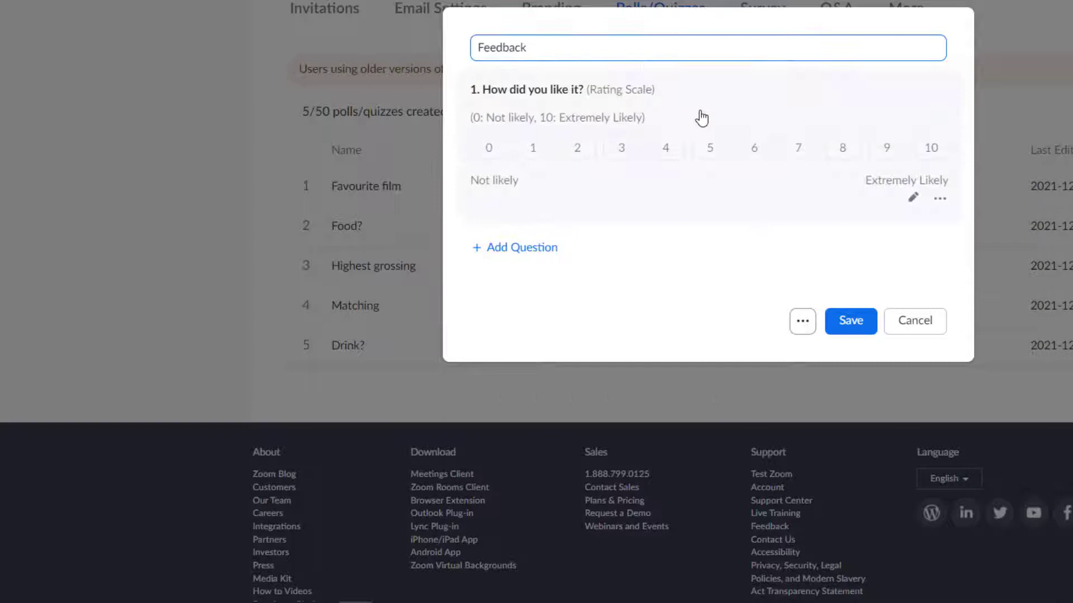
pyautogui.click(877, 190)
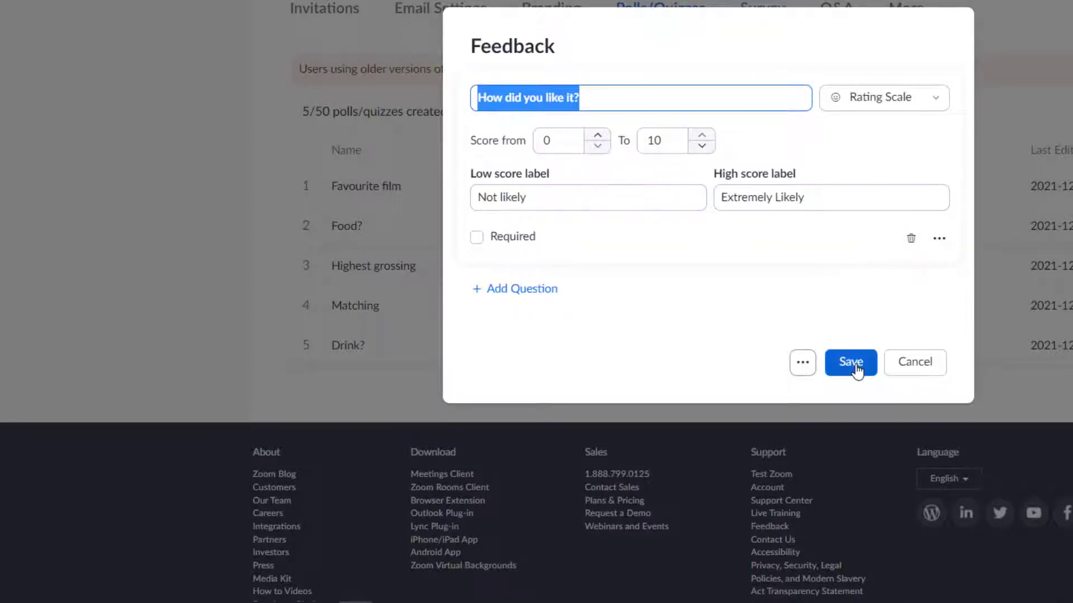
# Save the "Feedback" poll and create another advanced poll with its question type set to Rank Order
pyautogui.click(855, 368)
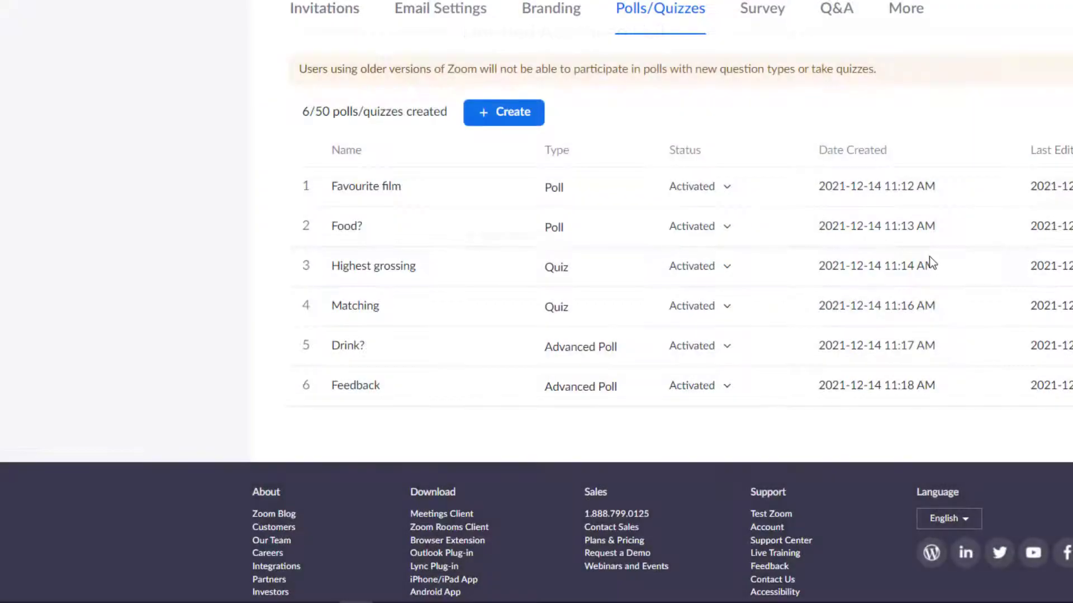
pyautogui.click(497, 113)
pyautogui.click(905, 105)
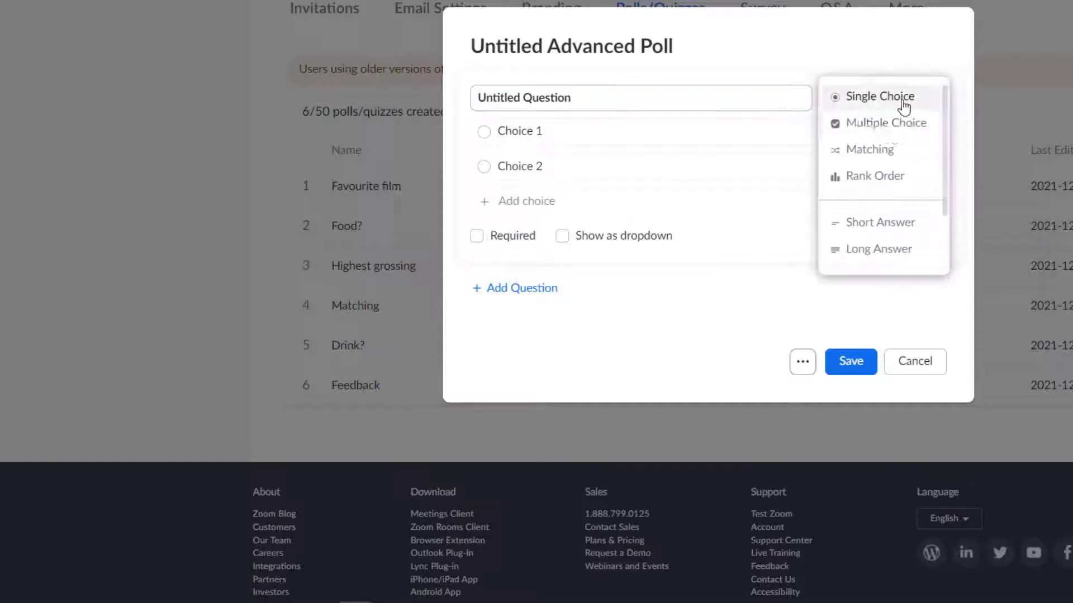
pyautogui.click(907, 181)
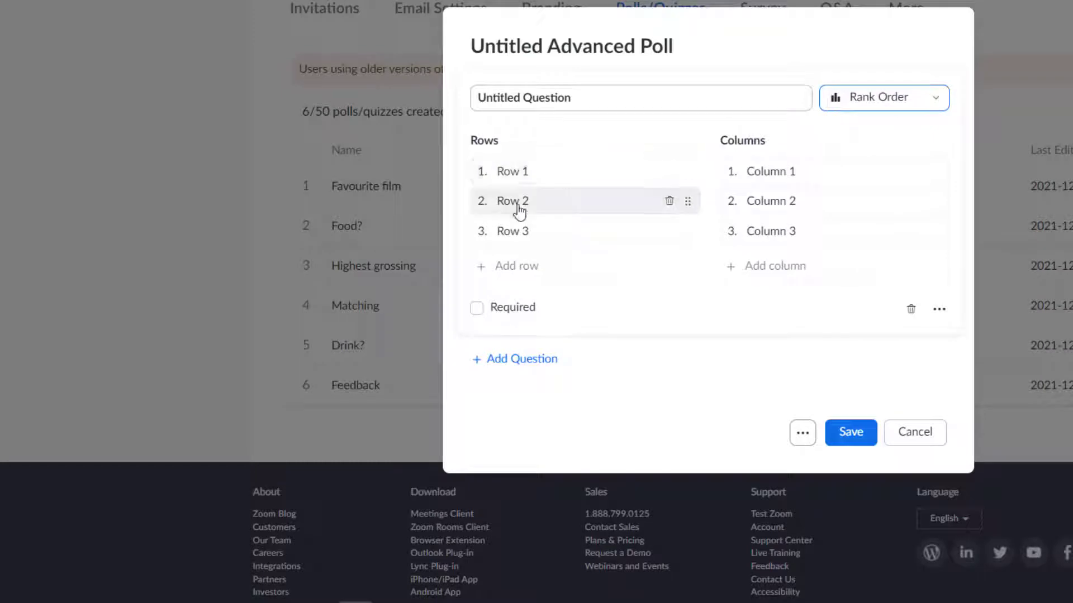
# Set the ranking question to "Rank these as your preference" and name the poll "Rank"
pyautogui.tripleClick(536, 100)
pyautogui.write('Rank these as your preference')
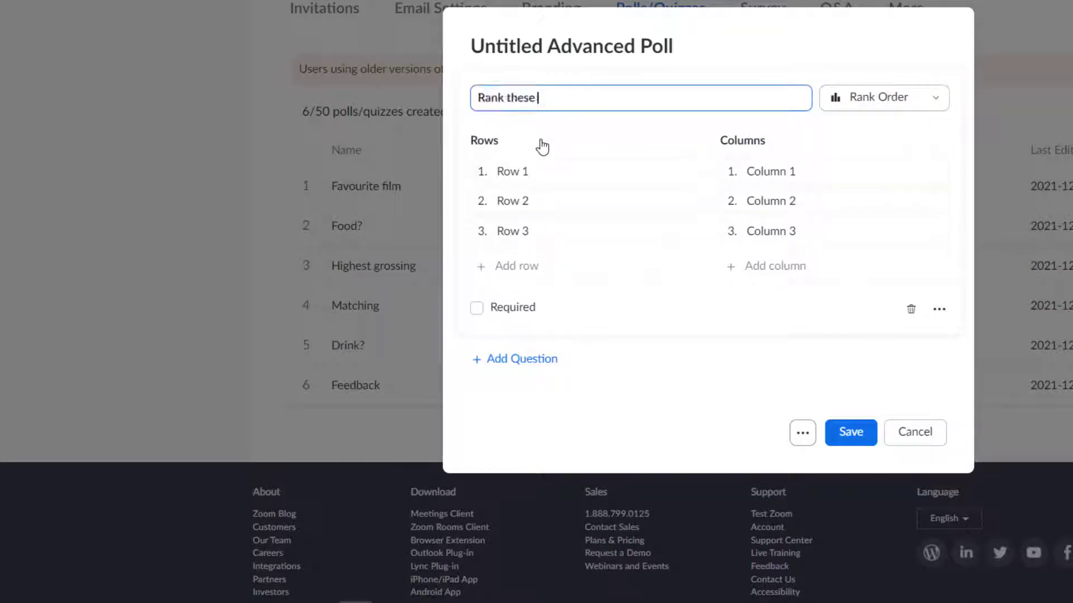
pyautogui.click(544, 50)
pyautogui.write('Rank')
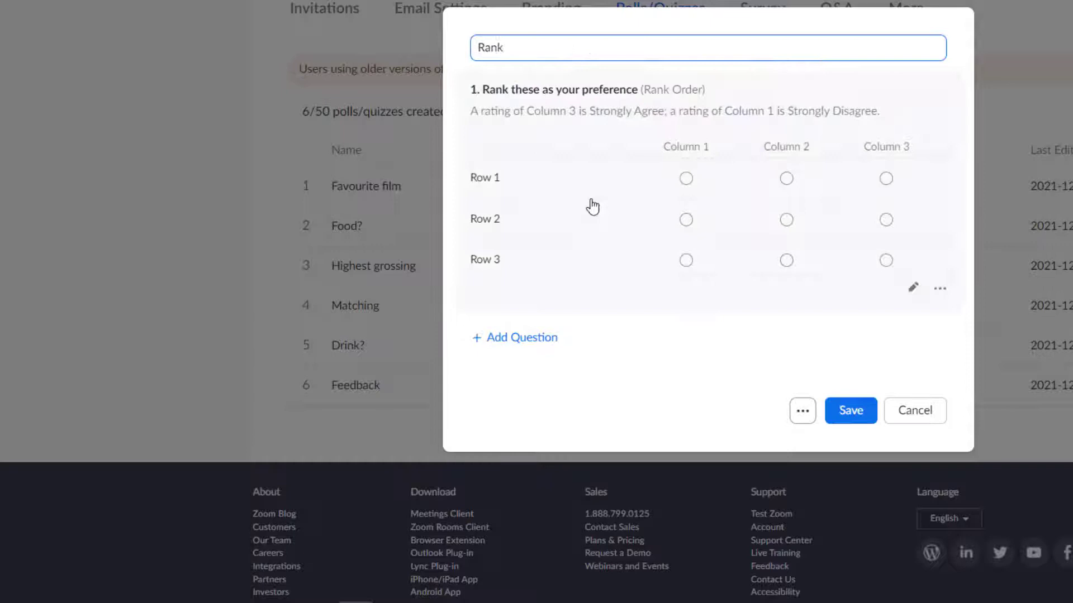
# Name the three rows of the ranking question Pizza, Salad and Burger
pyautogui.click(591, 206)
pyautogui.write('Pizza')
pyautogui.click(551, 219)
pyautogui.click(479, 265)
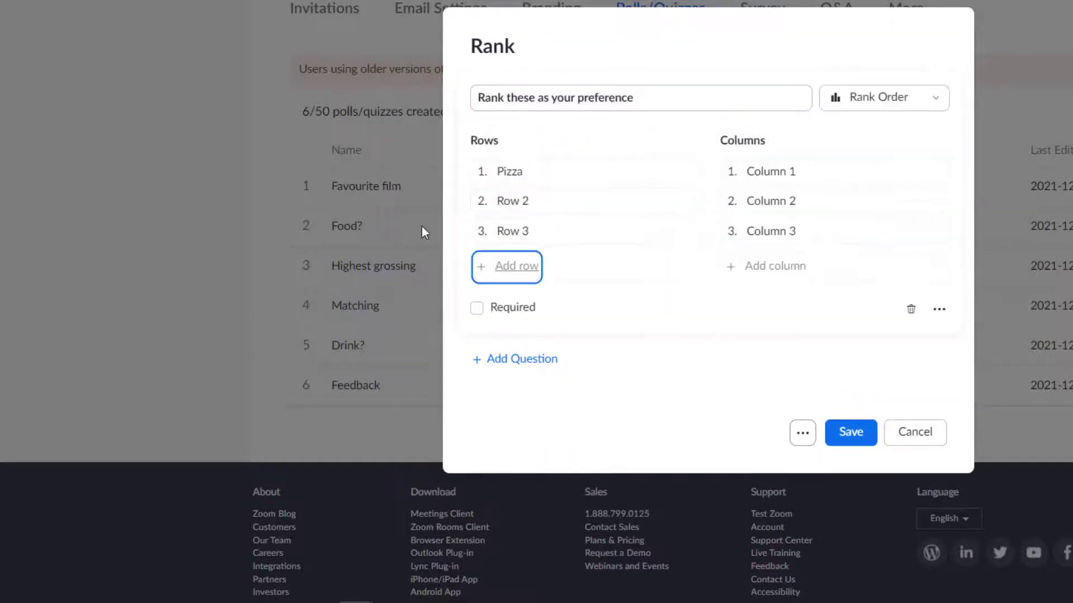
pyautogui.click(527, 198)
pyautogui.write('Salad')
pyautogui.press('Tab')
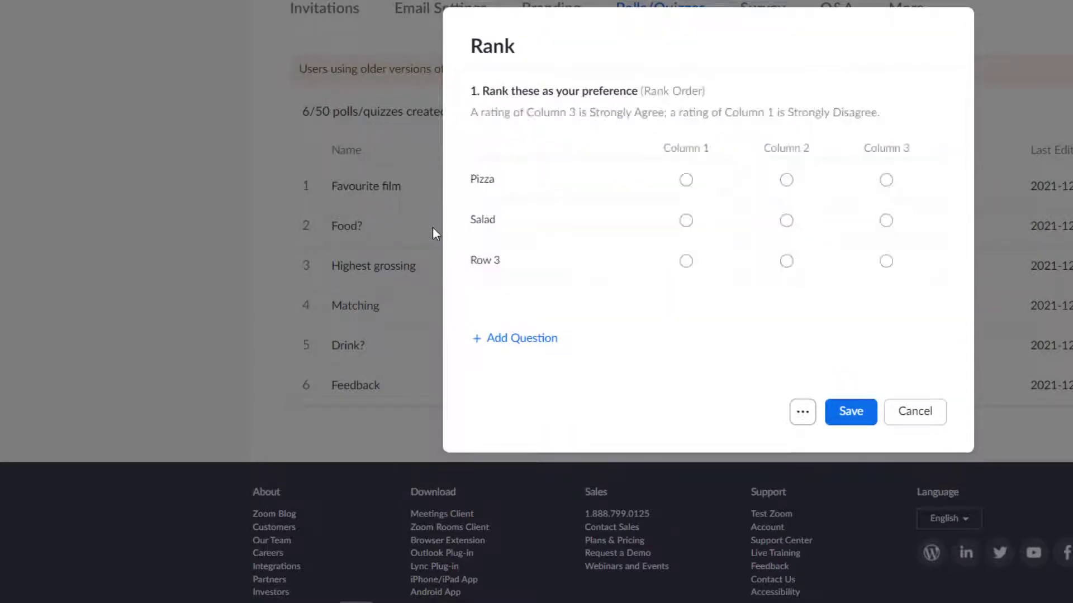
pyautogui.write('Burger')
pyautogui.press('Tab')
# Name the three columns of the ranking question Love, OK and Hate, and save the "Rank" poll
pyautogui.write('Love')
pyautogui.click(726, 199)
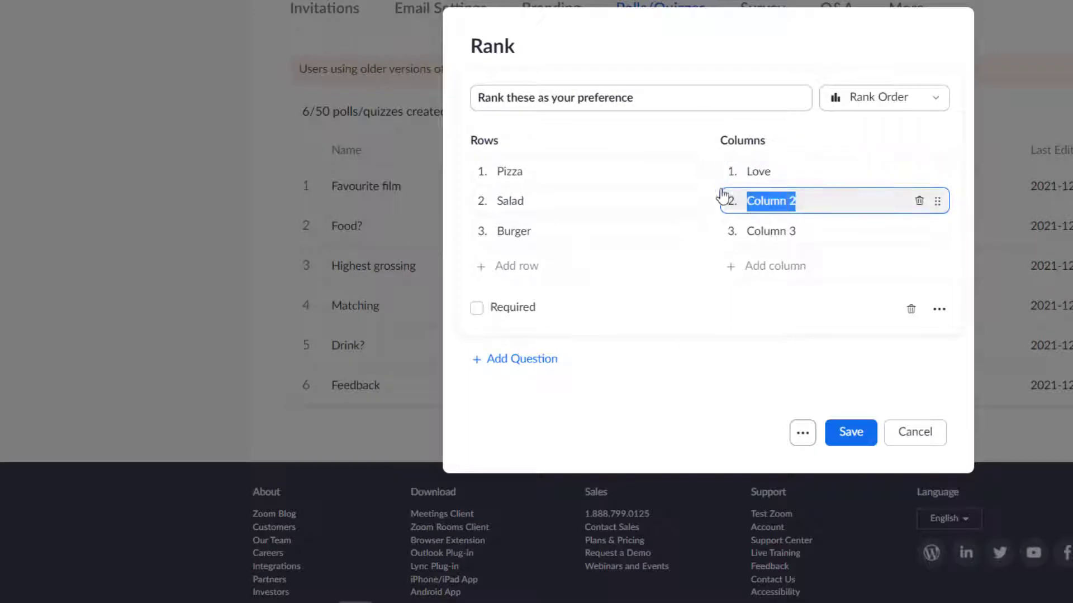
pyautogui.write('OK')
pyautogui.click(728, 230)
pyautogui.write('ate')
pyautogui.press('Tab')
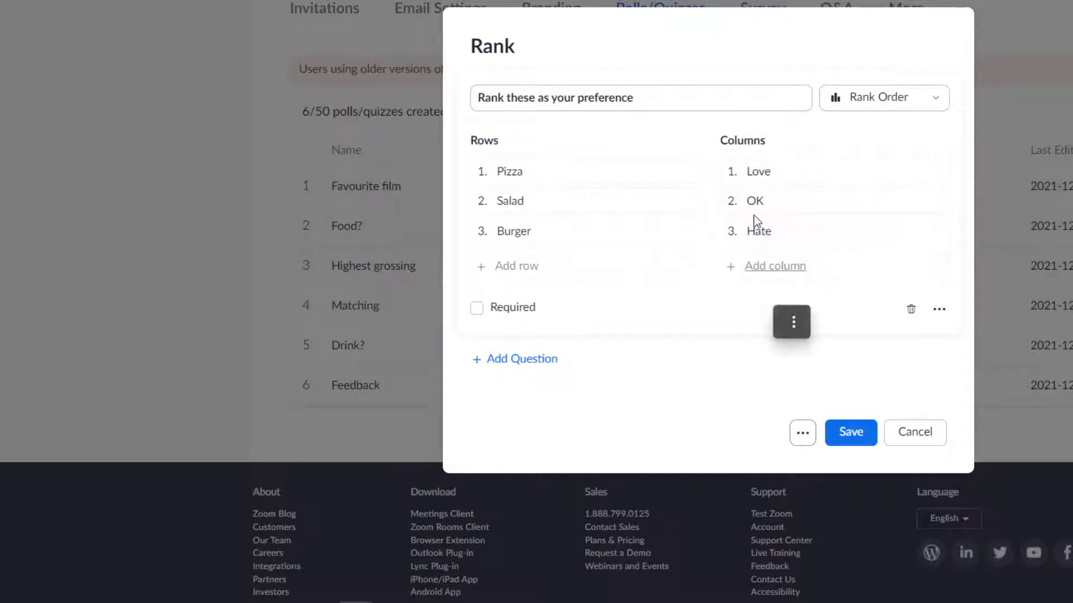
pyautogui.click(844, 429)
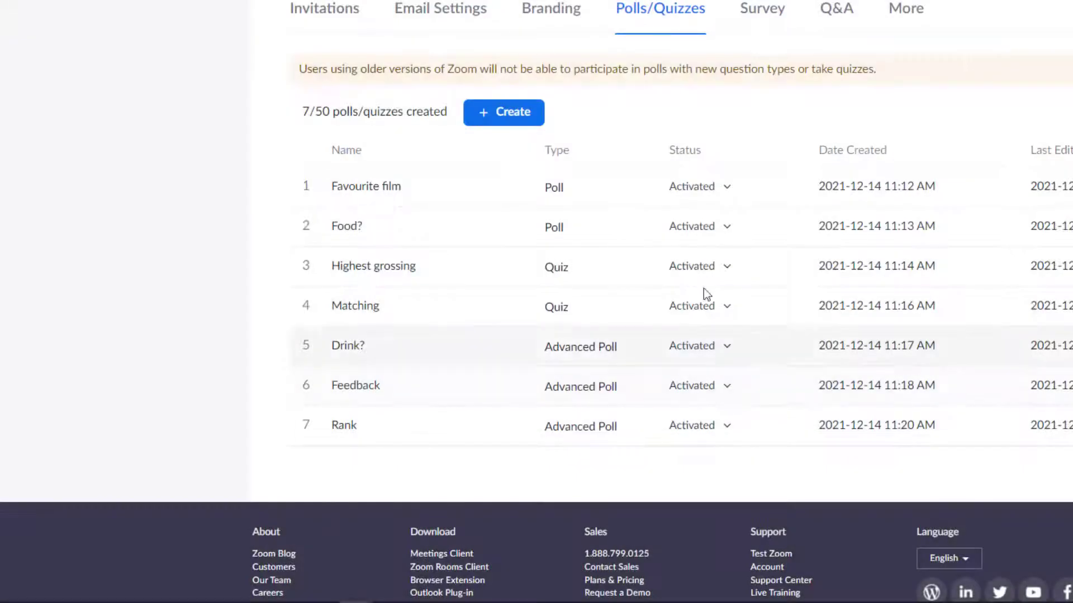
# Create another advanced poll and set its question type to Fill in the blank
pyautogui.click(532, 120)
pyautogui.click(629, 237)
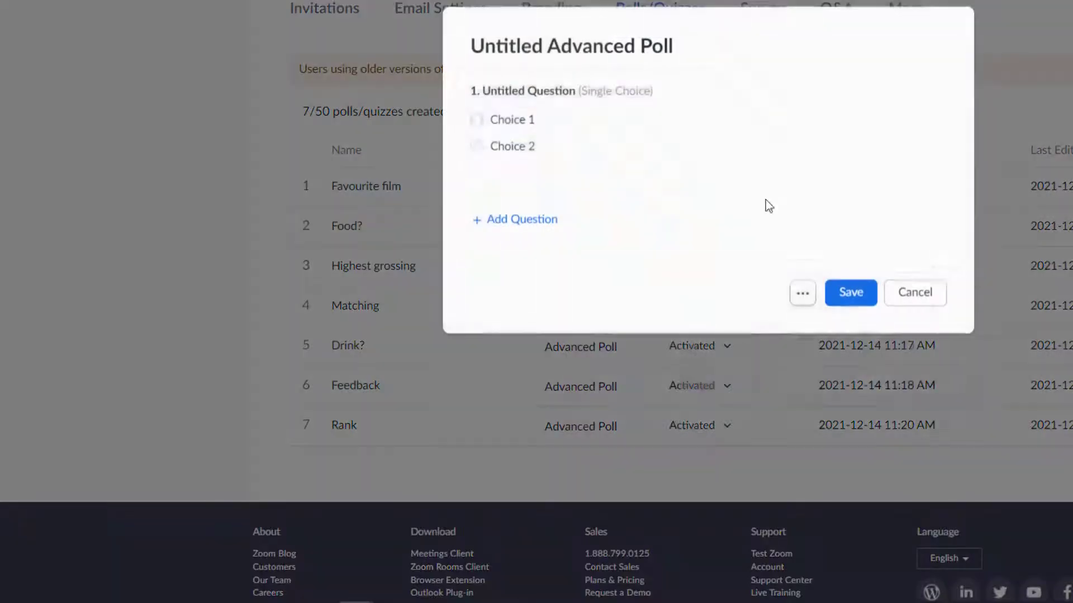
pyautogui.click(860, 98)
pyautogui.scroll(-2, 888, 249)
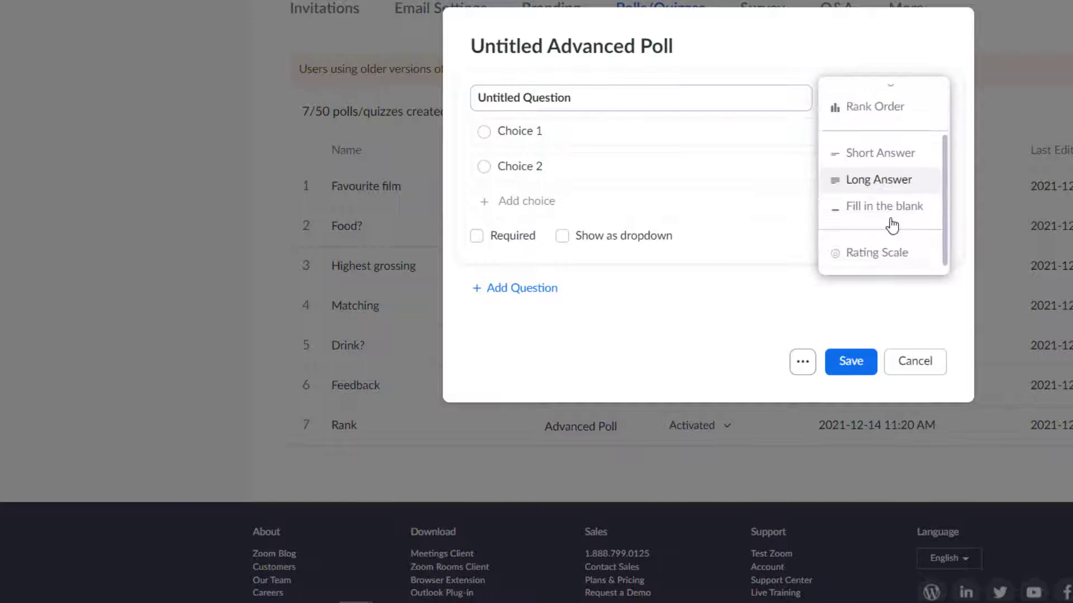
pyautogui.click(888, 208)
# Write the question as "The actor <blank 1> is Spiderman", keeping only one blank after "actor"
pyautogui.write('The acto')
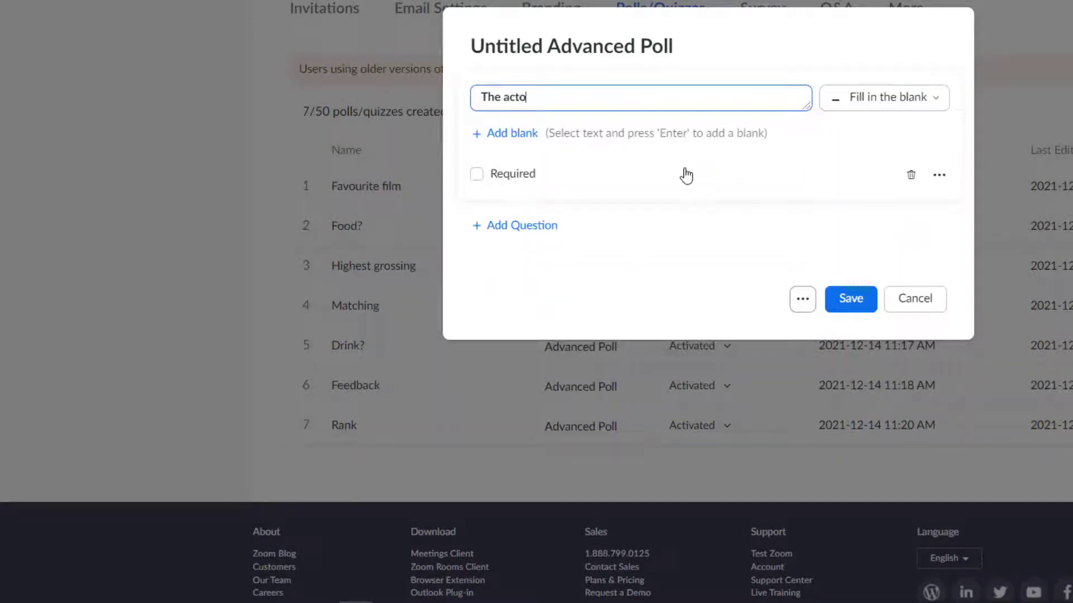
pyautogui.click(510, 134)
pyautogui.click(510, 134)
pyautogui.click(642, 103)
pyautogui.moveTo(641, 99); pyautogui.dragTo(597, 96)
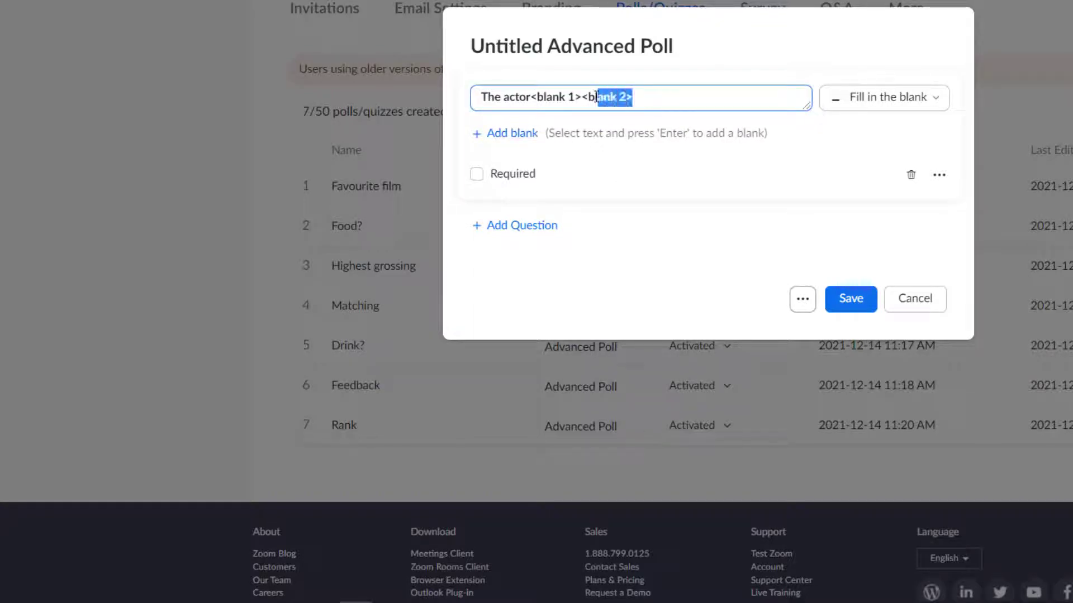
pyautogui.press('BackSpace')
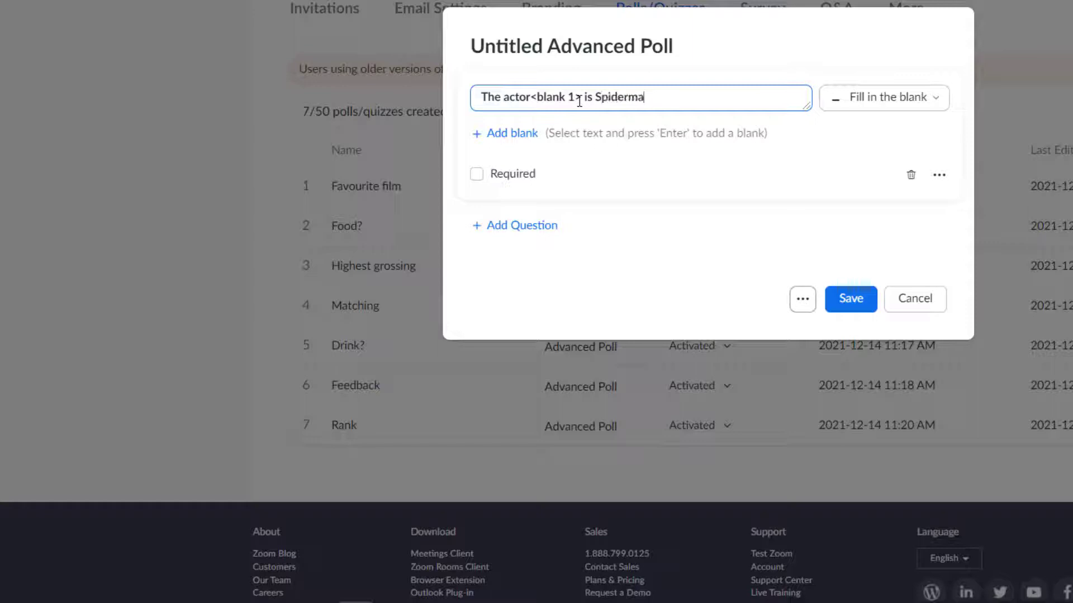
pyautogui.click(531, 98)
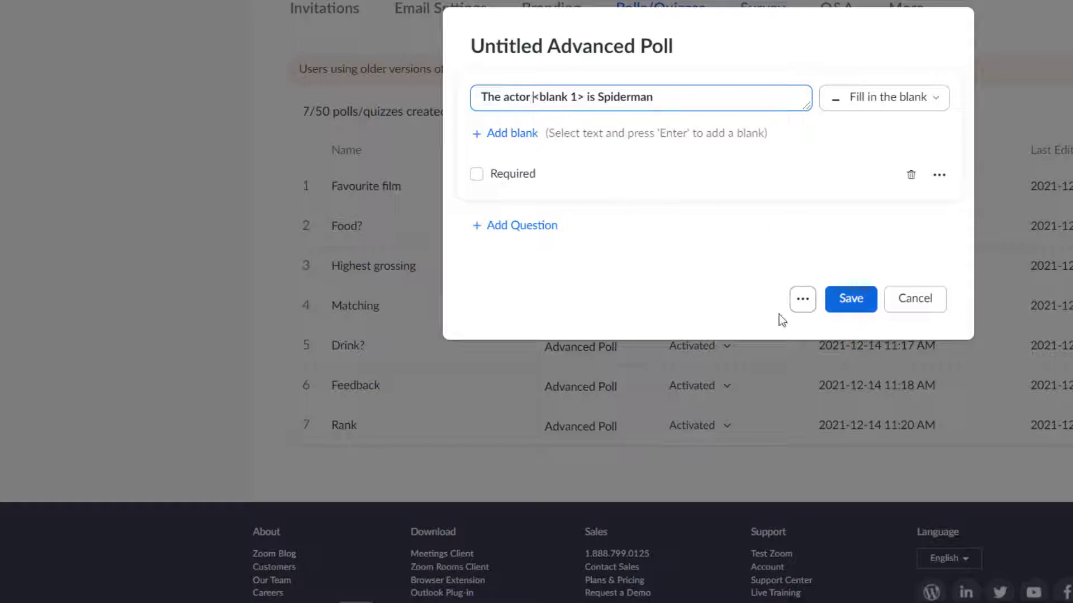
# Turn the fill-in-the-blank poll into a quiz with "Tom Holland" as the correct answer, and save it
pyautogui.click(802, 300)
pyautogui.click(647, 272)
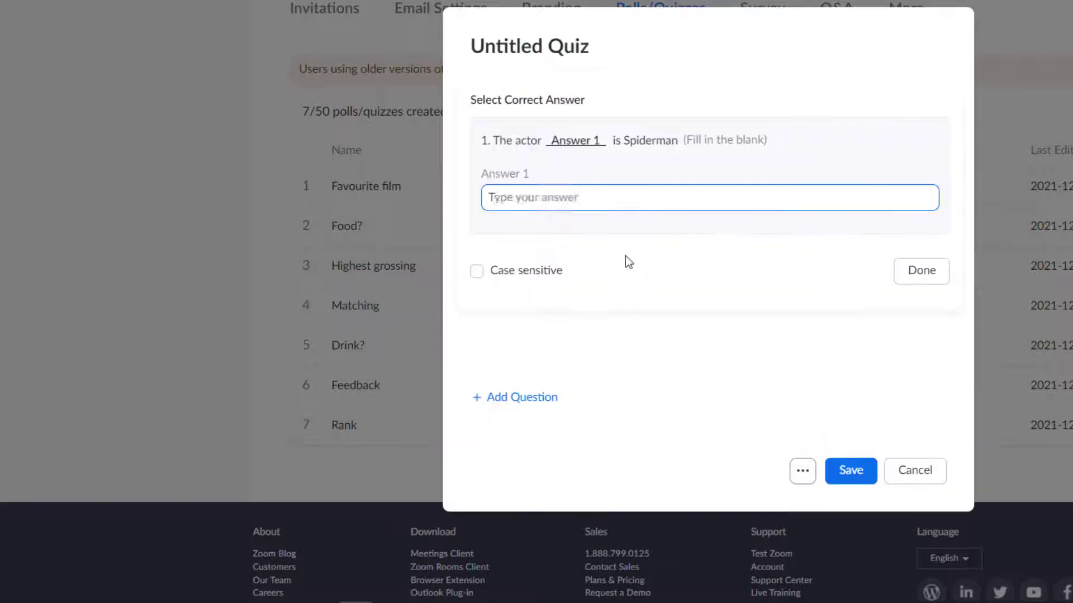
pyautogui.write('Tom Holland')
pyautogui.click(660, 318)
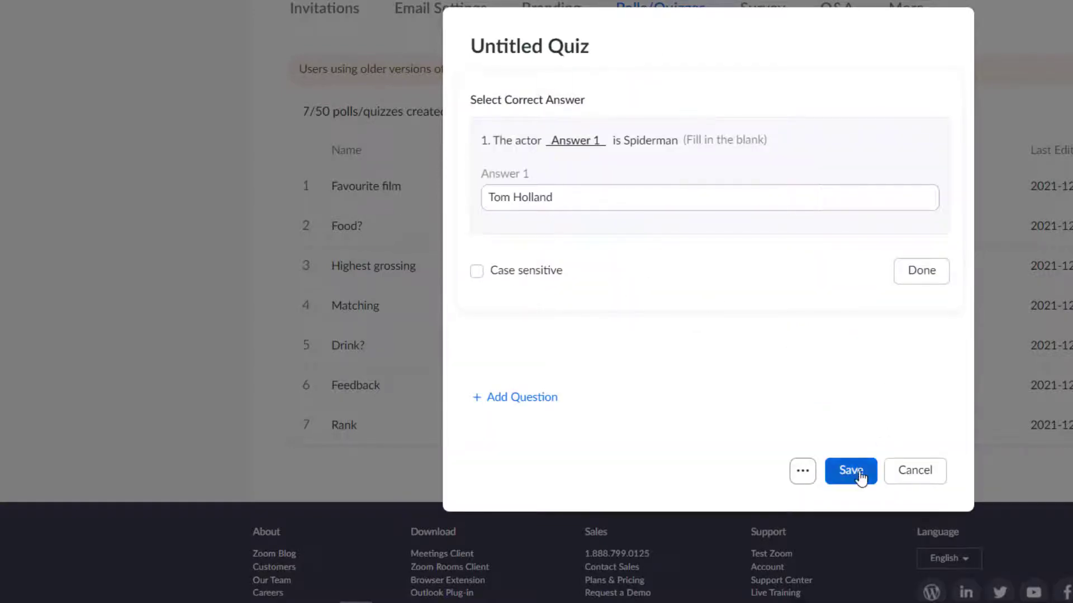
pyautogui.click(855, 472)
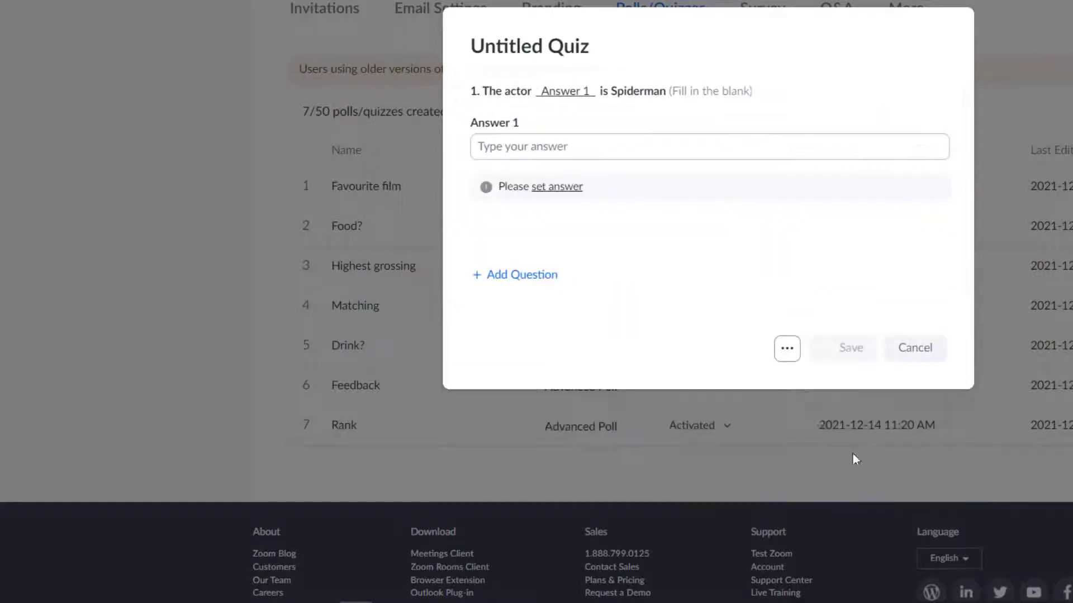
pyautogui.click(897, 353)
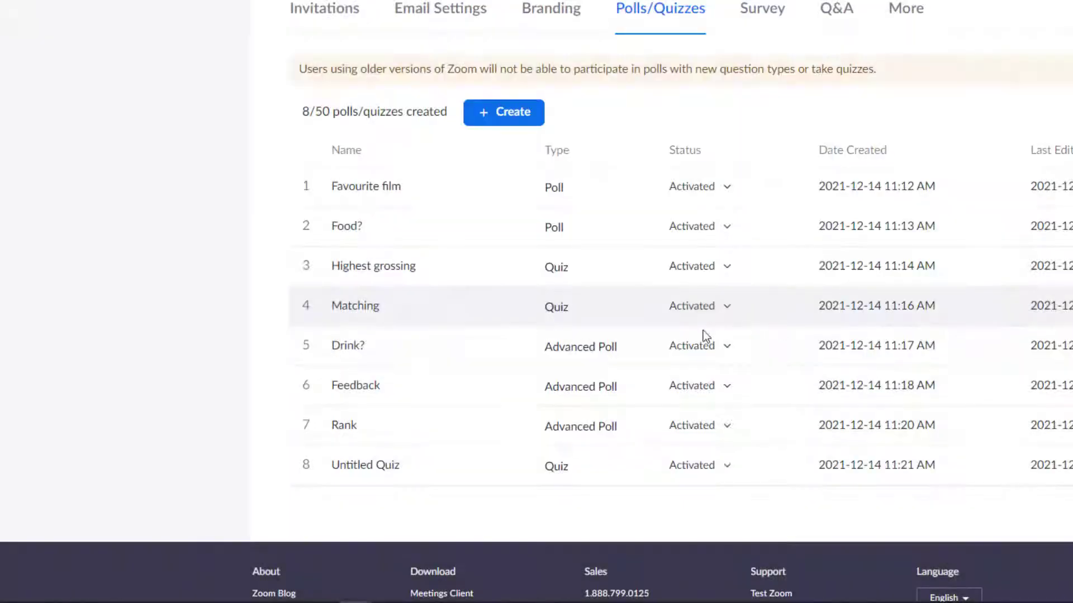
# Create a basic poll asking "How is the speed?" with choices Much too fast, A bit fast but OK, Perfect, A bit slow but OK, Much too slow
pyautogui.click(519, 119)
pyautogui.click(546, 169)
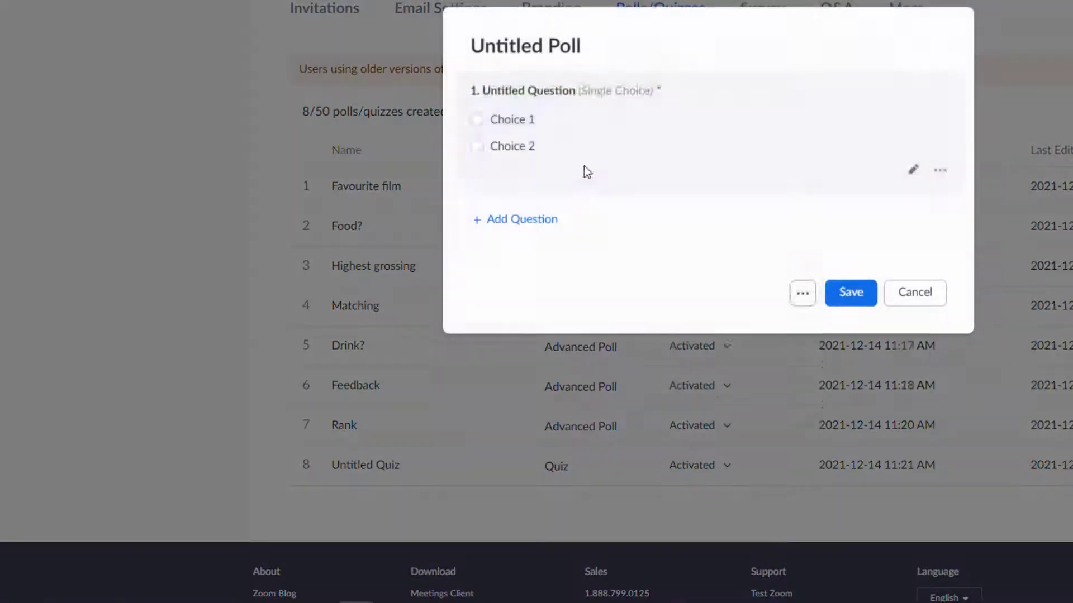
pyautogui.click(582, 101)
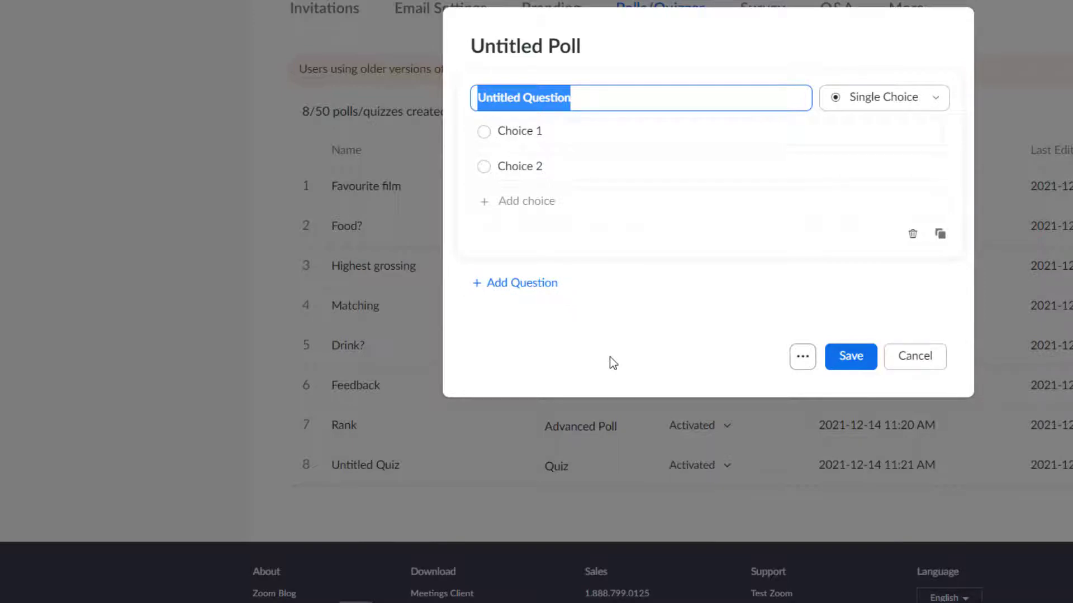
pyautogui.write('How is the spe')
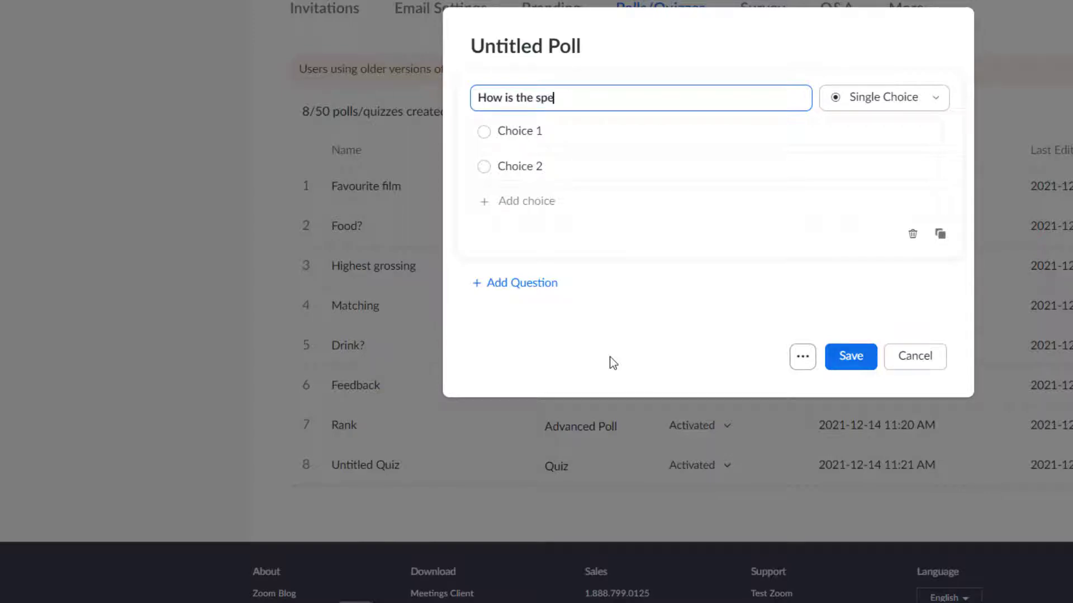
pyautogui.click(596, 142)
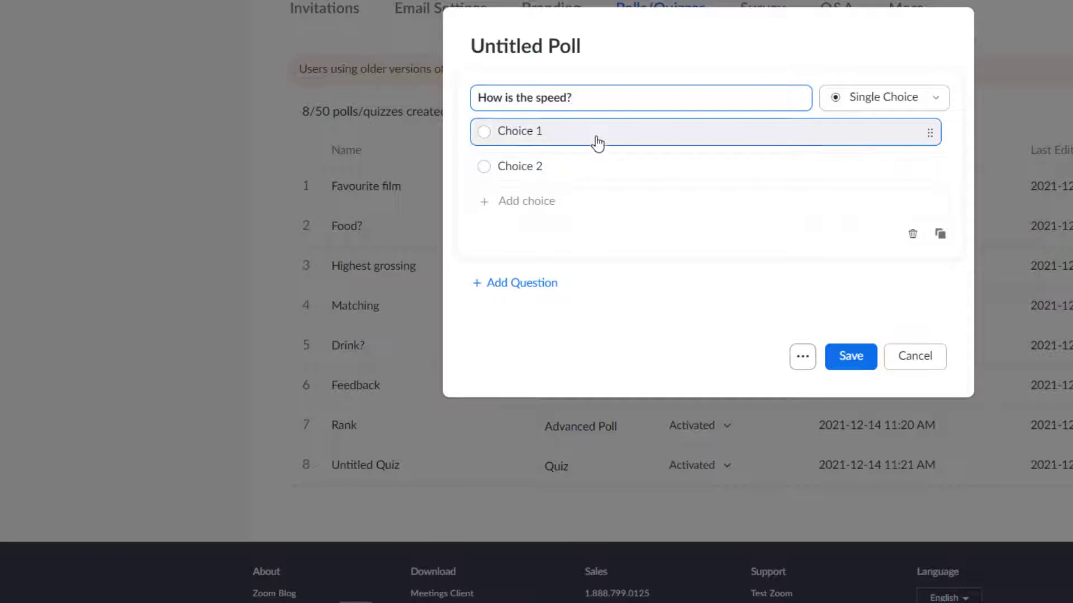
pyautogui.moveTo(596, 141); pyautogui.dragTo(495, 127)
pyautogui.click(380, 246)
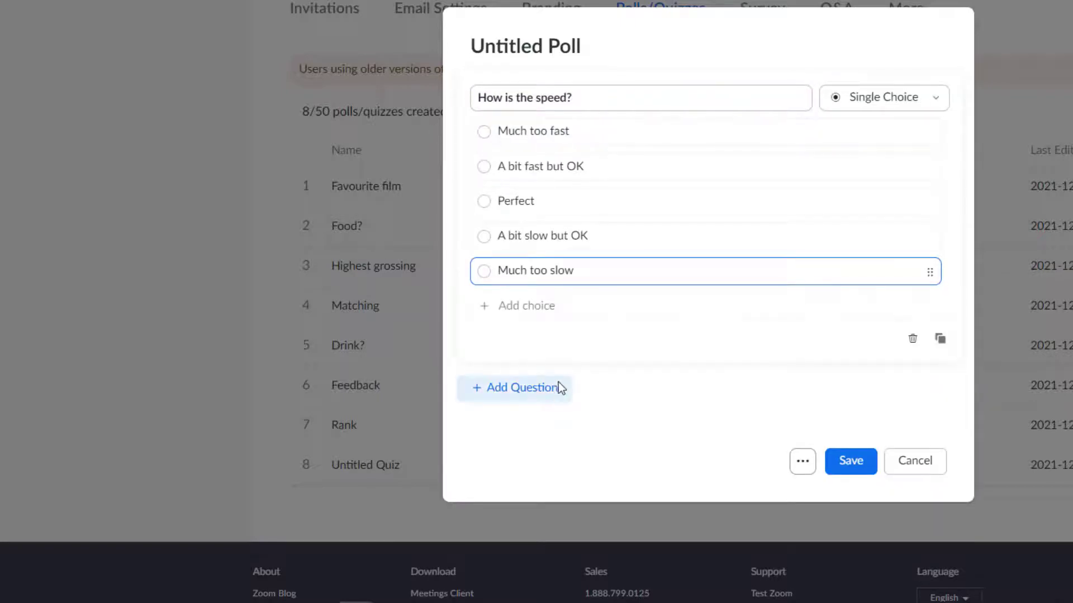
# Add a second single-choice question "How did you find the session?" with choices Great, OK and Bad, and save the poll
pyautogui.click(556, 384)
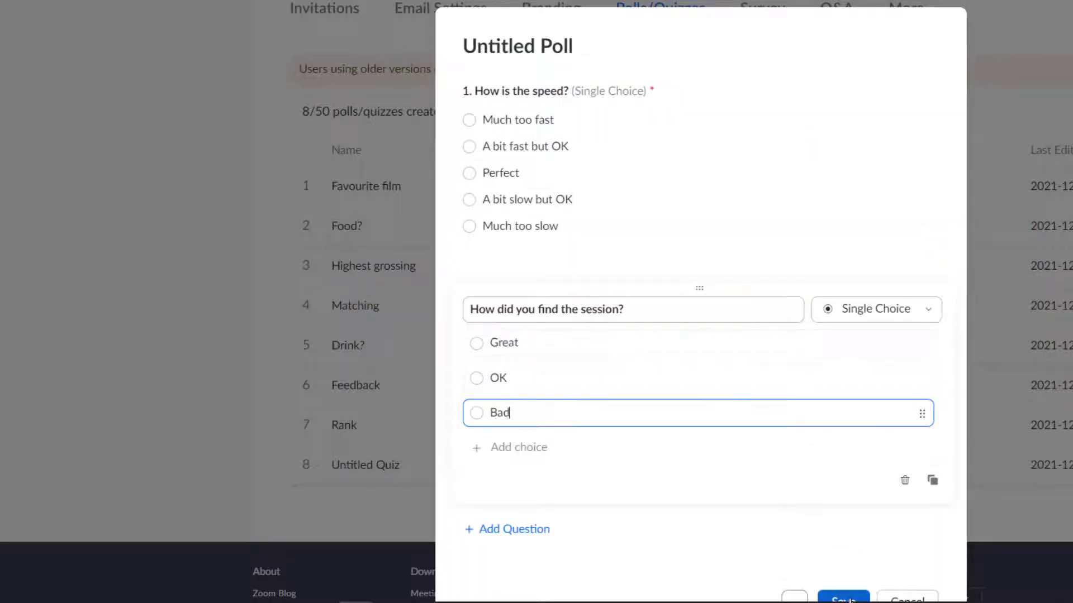
pyautogui.click(843, 568)
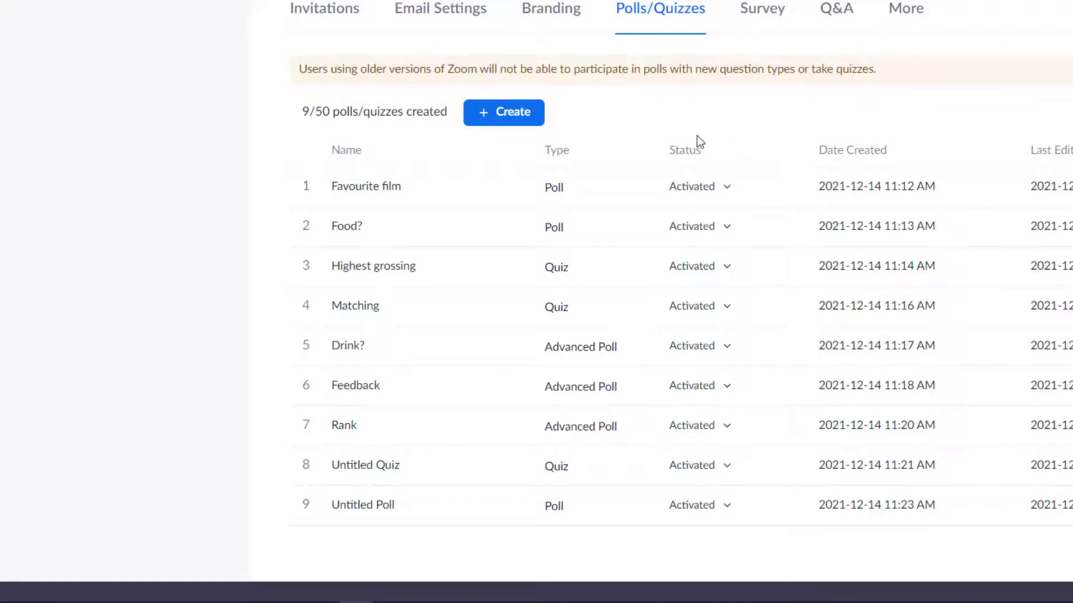
pyautogui.scroll(20, 666, 137)
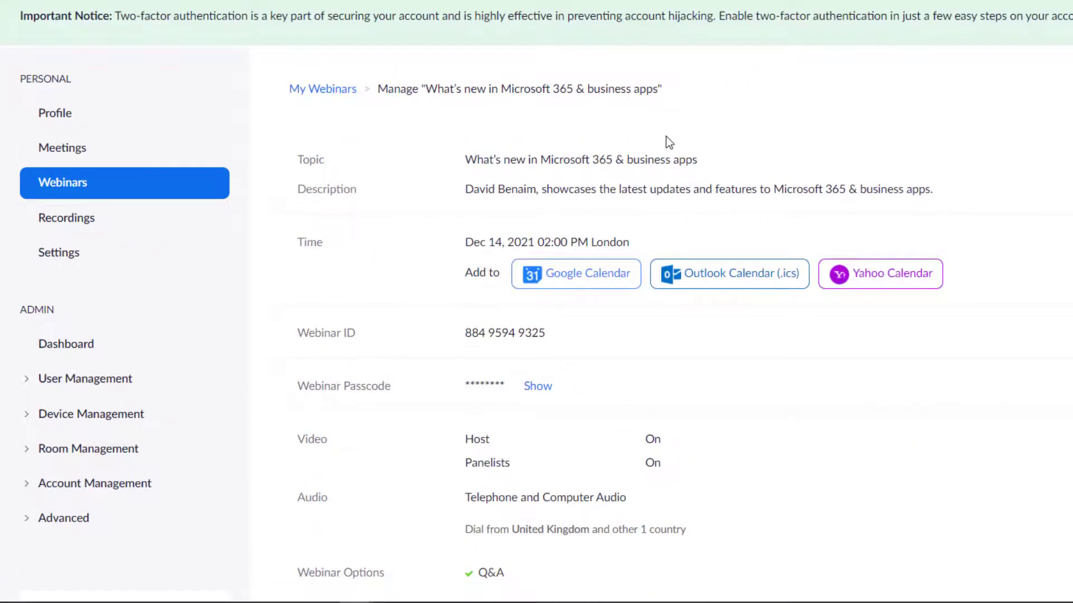
pyautogui.scroll(-15, 665, 137)
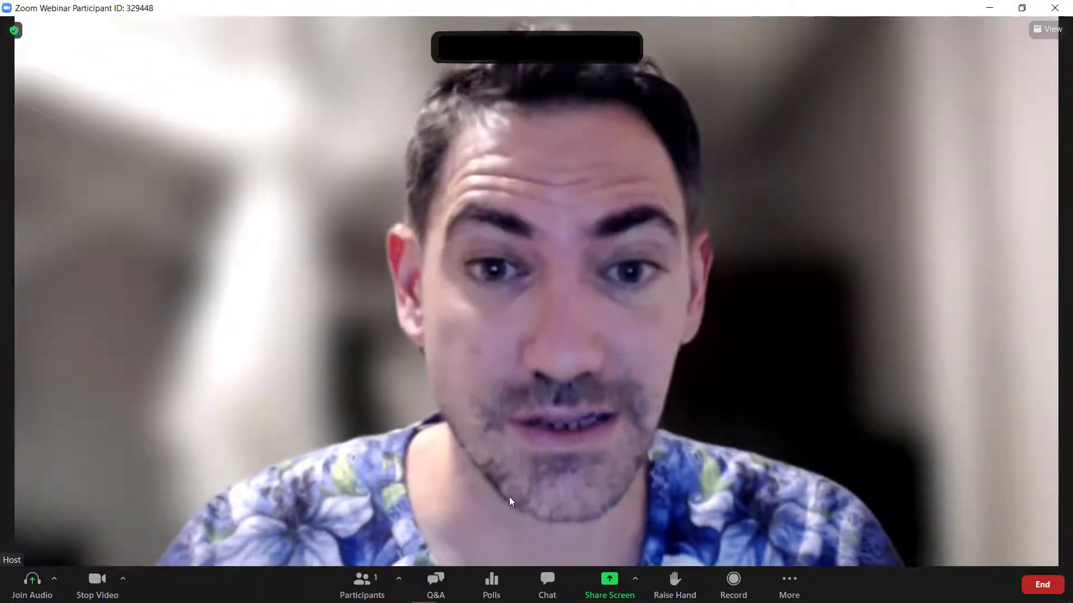
# Switch to the live Zoom webinar, open its polls and select "Untitled Poll"
pyautogui.click(492, 584)
pyautogui.moveTo(568, 136); pyautogui.dragTo(902, 110)
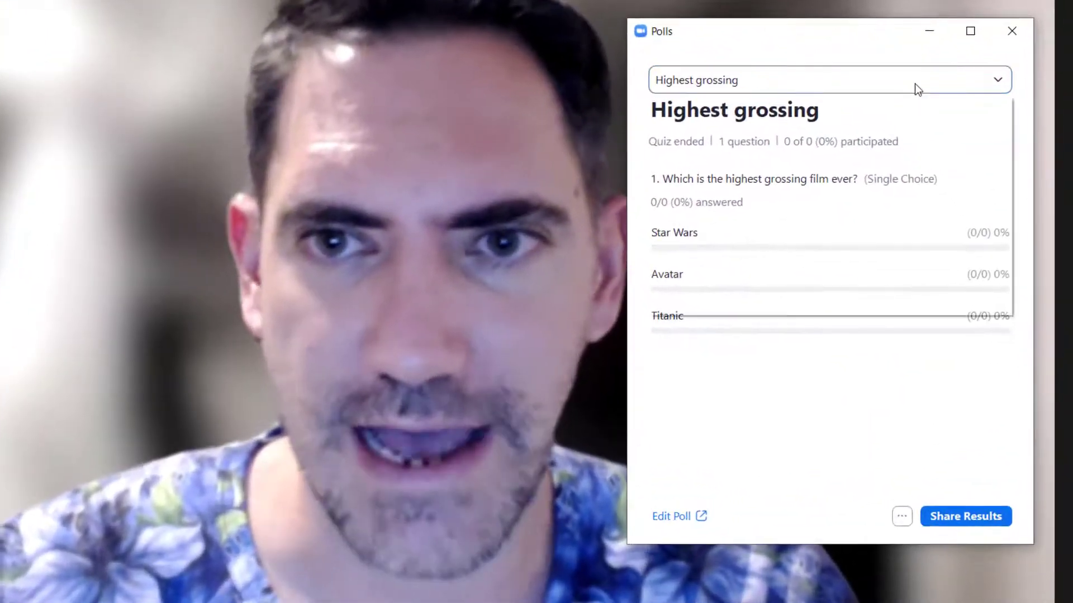
pyautogui.click(914, 82)
pyautogui.scroll(-1, 825, 139)
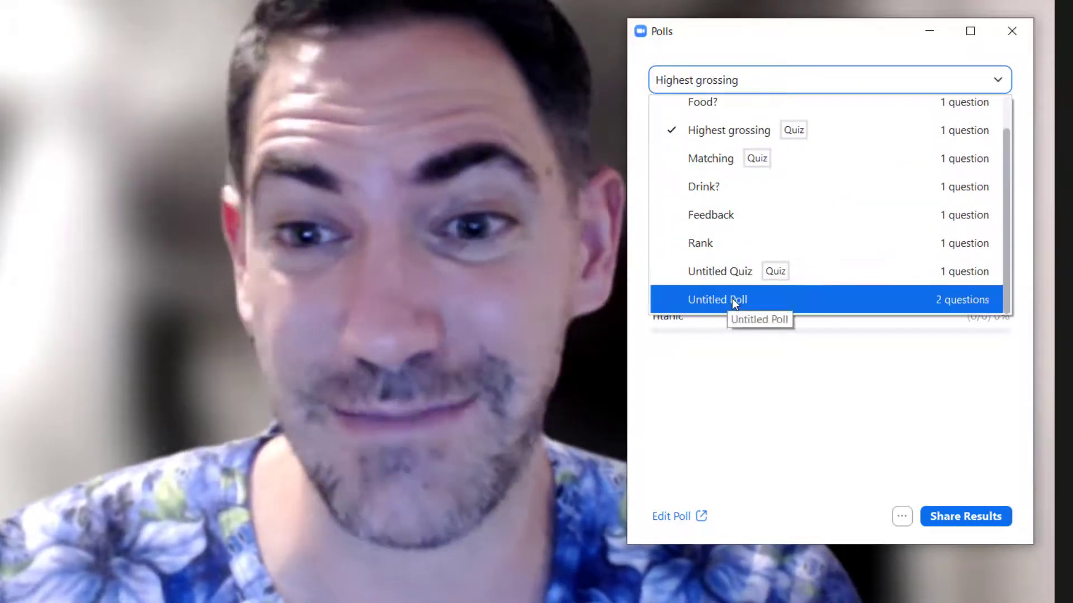
pyautogui.press('Escape')
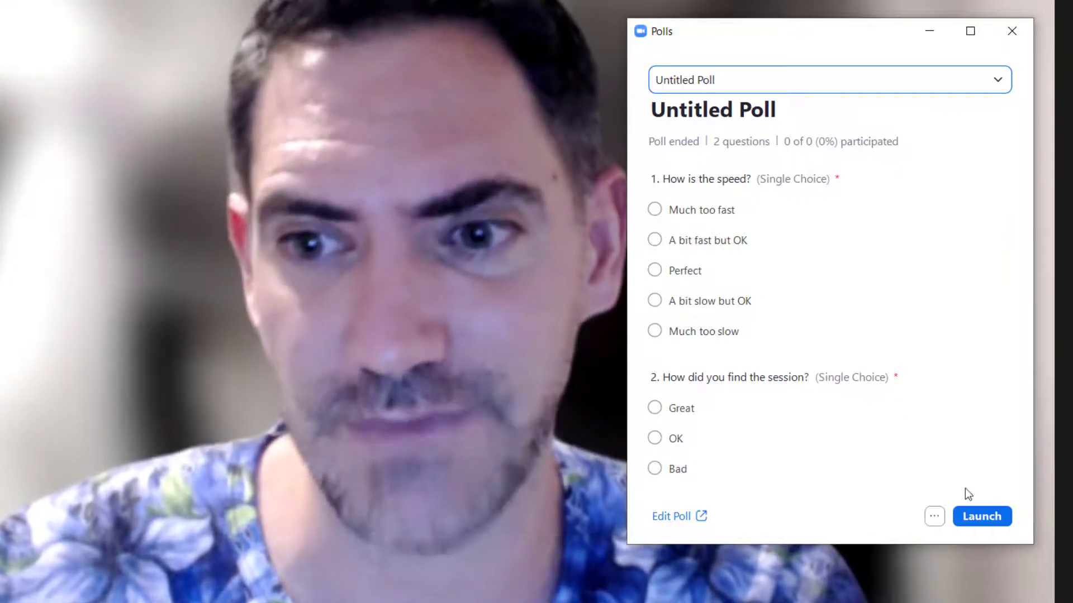
# Check the panelist participation option, keep it enabled, and launch the two-question poll in the webinar
pyautogui.click(935, 518)
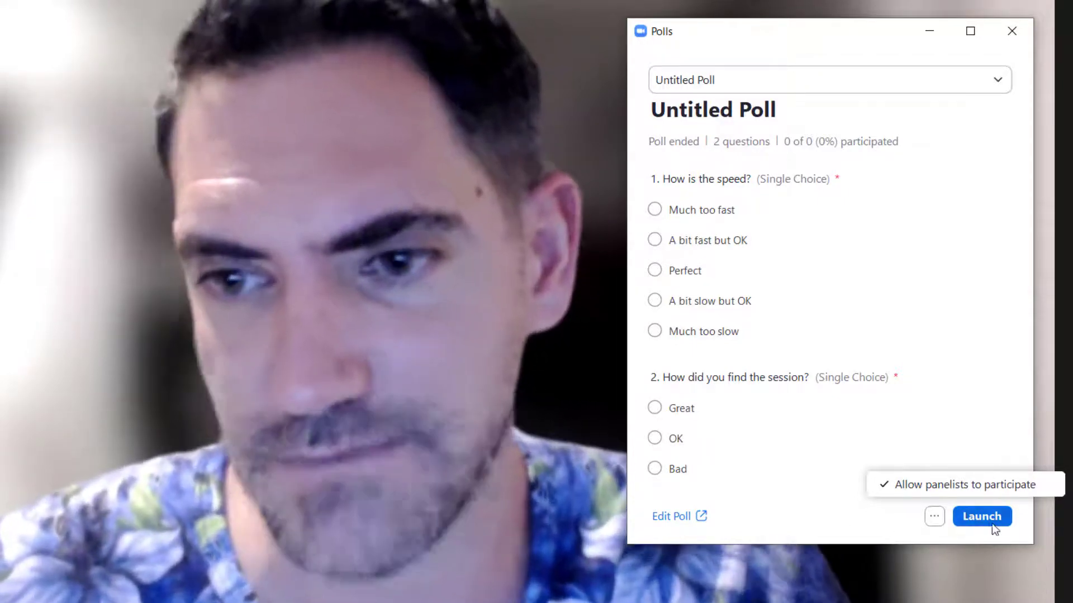
pyautogui.click(981, 515)
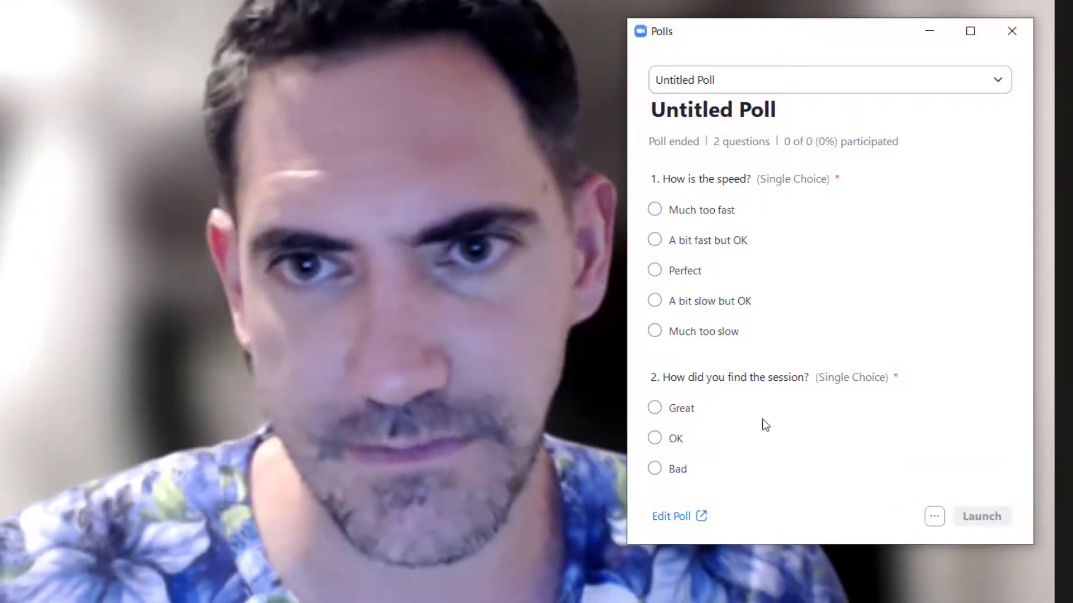
pyautogui.scroll(-3, 748, 265)
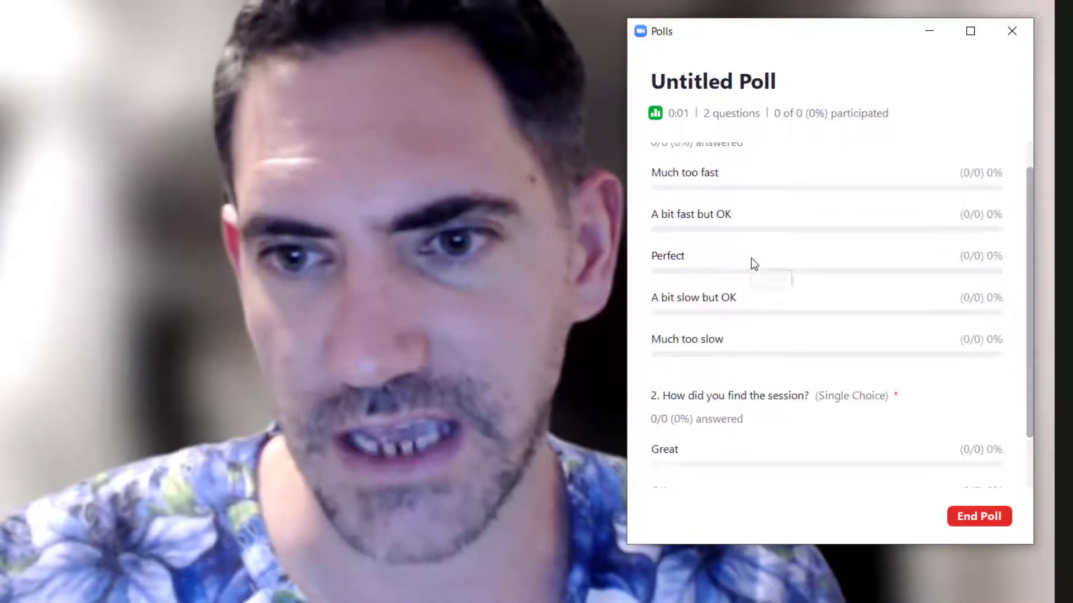
# Review the live results of both questions in the running poll, and end the poll
pyautogui.scroll(3, 817, 380)
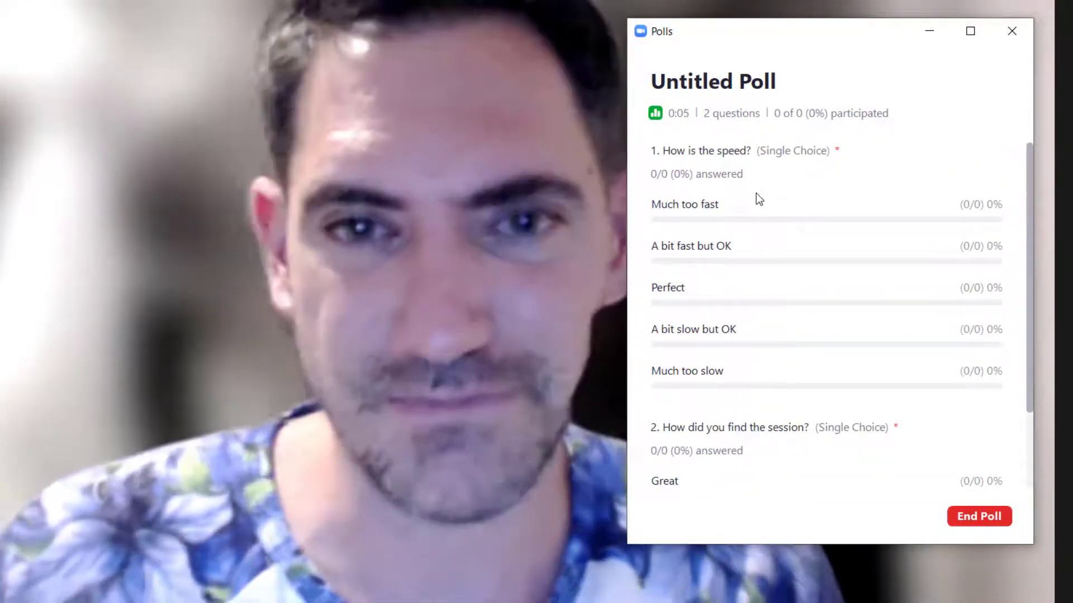
pyautogui.scroll(-3, 751, 179)
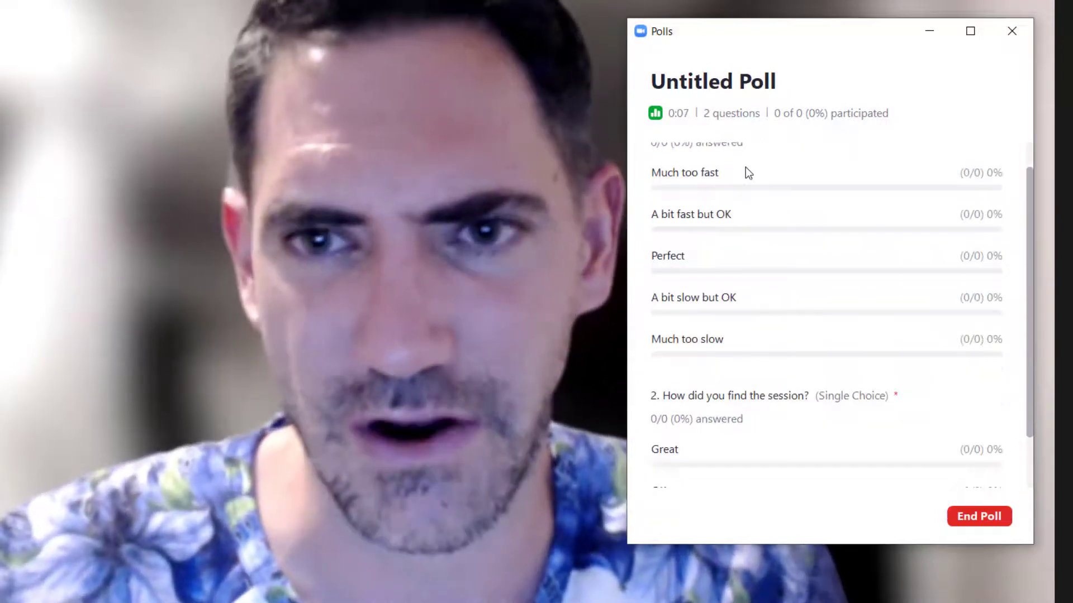
pyautogui.scroll(3, 746, 168)
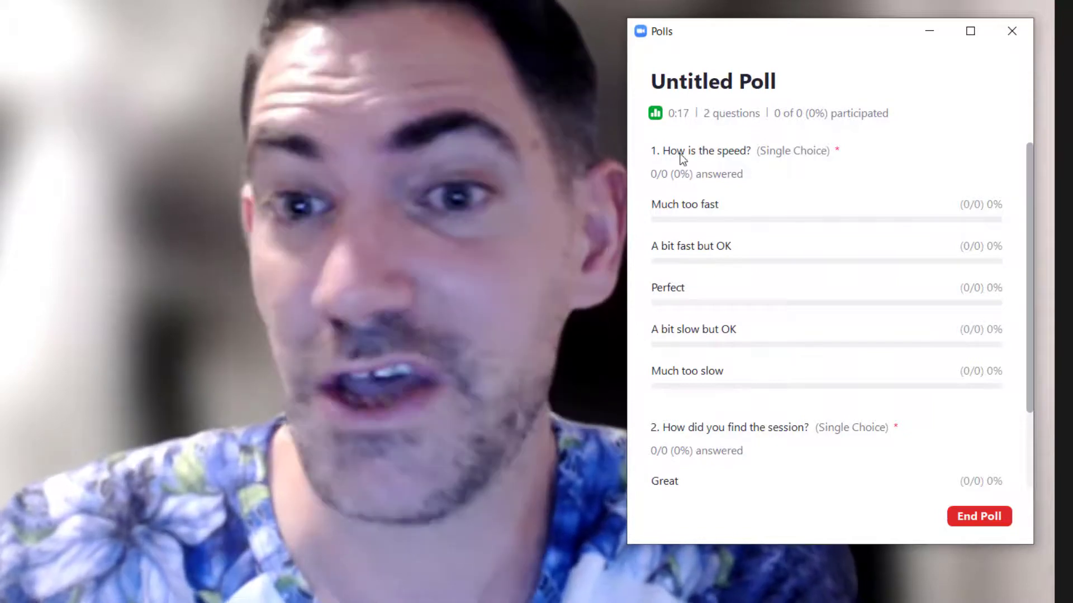
pyautogui.scroll(-2, 782, 234)
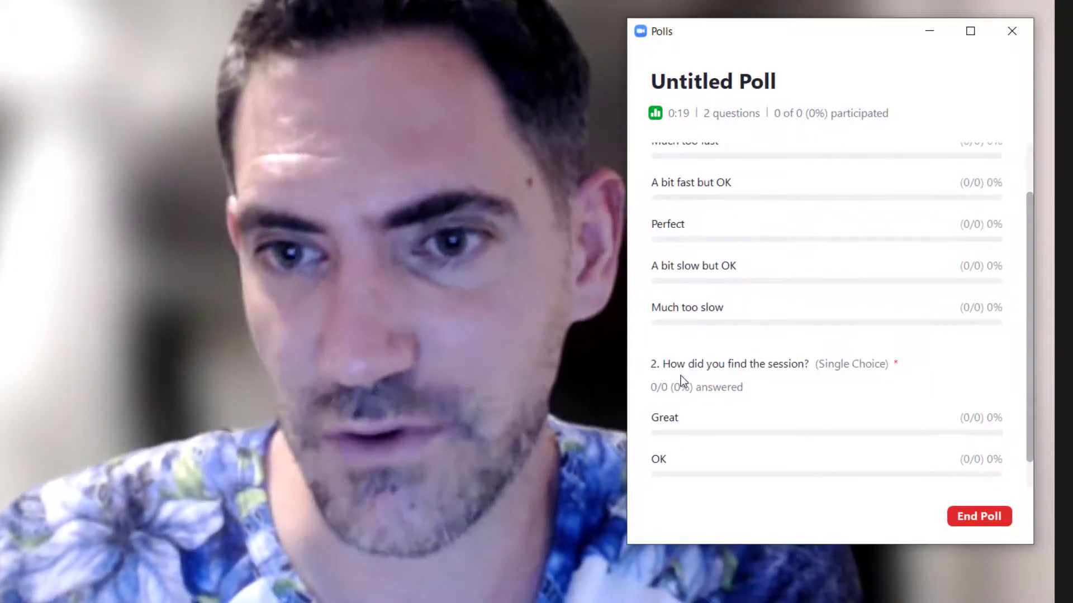
pyautogui.scroll(-1, 778, 367)
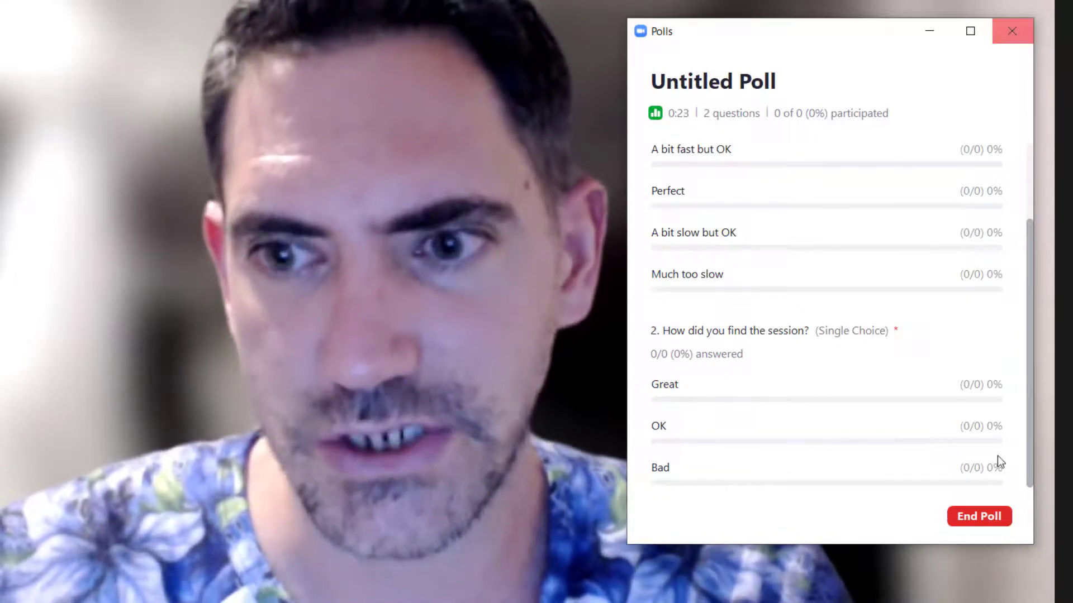
pyautogui.click(979, 516)
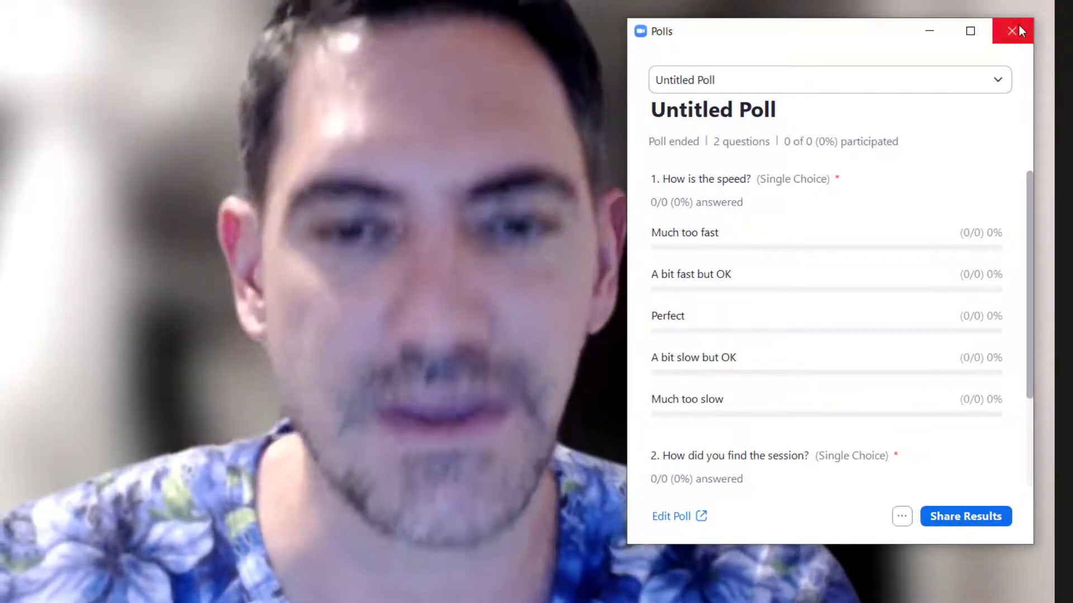
# Browse the webinar's other polls, view the "Food?" poll and choose the "Matching" quiz from the list
pyautogui.click(960, 78)
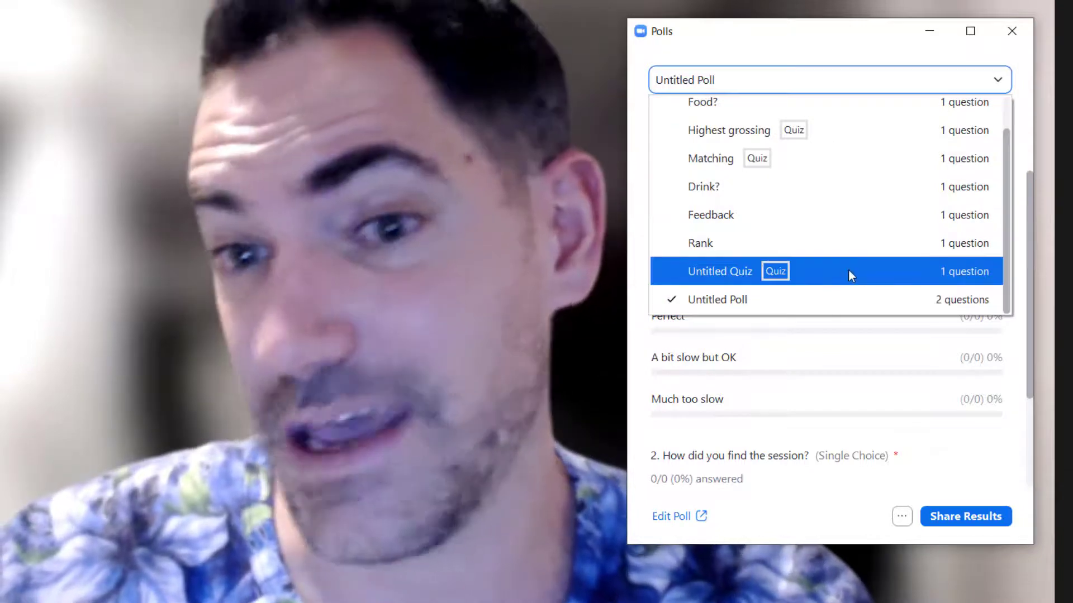
pyautogui.scroll(2, 847, 275)
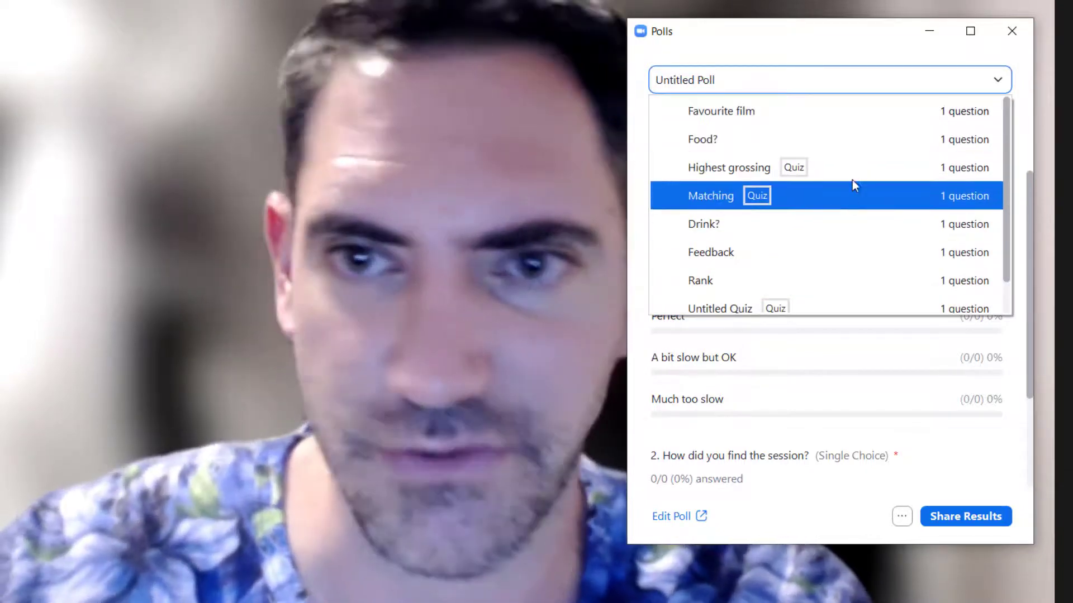
pyautogui.click(857, 139)
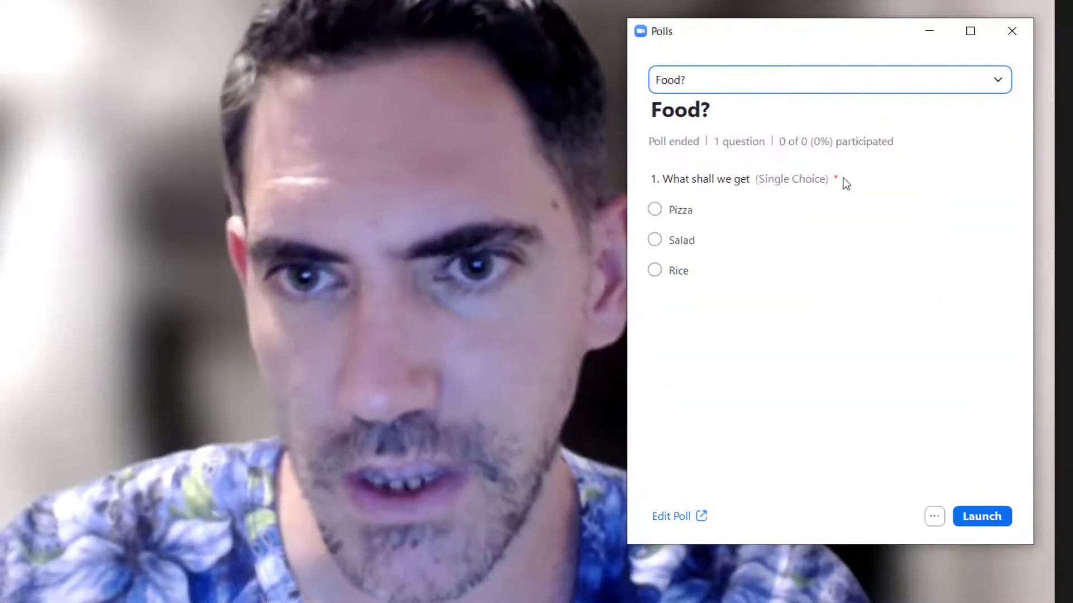
pyautogui.click(897, 78)
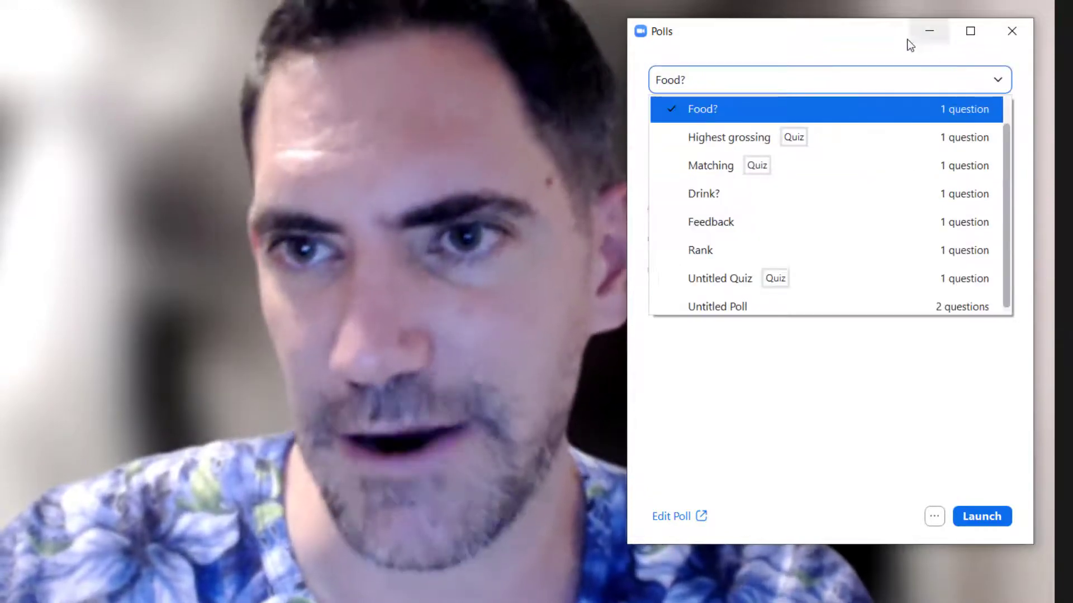
pyautogui.click(857, 167)
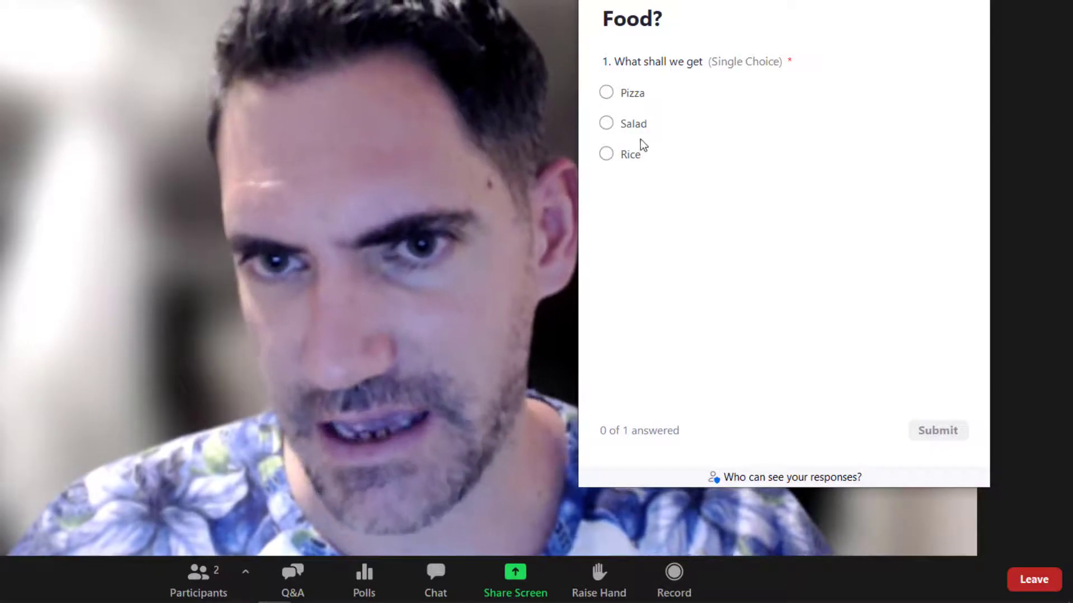
# As an attendee, answer "Pizza" in the "Food?" poll, submit it and close the shared results
pyautogui.click(628, 96)
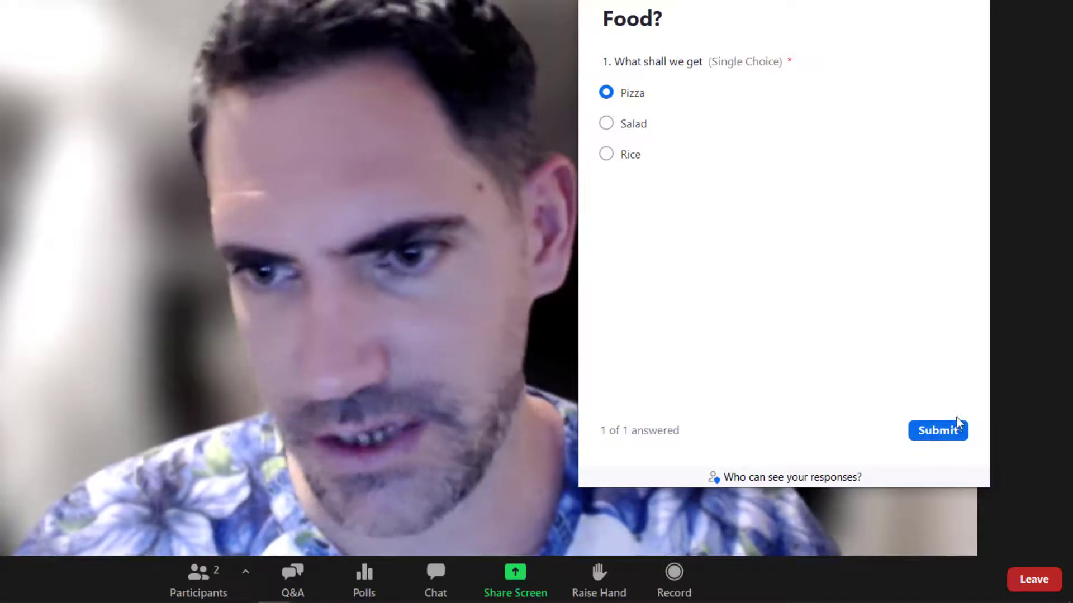
pyautogui.click(955, 429)
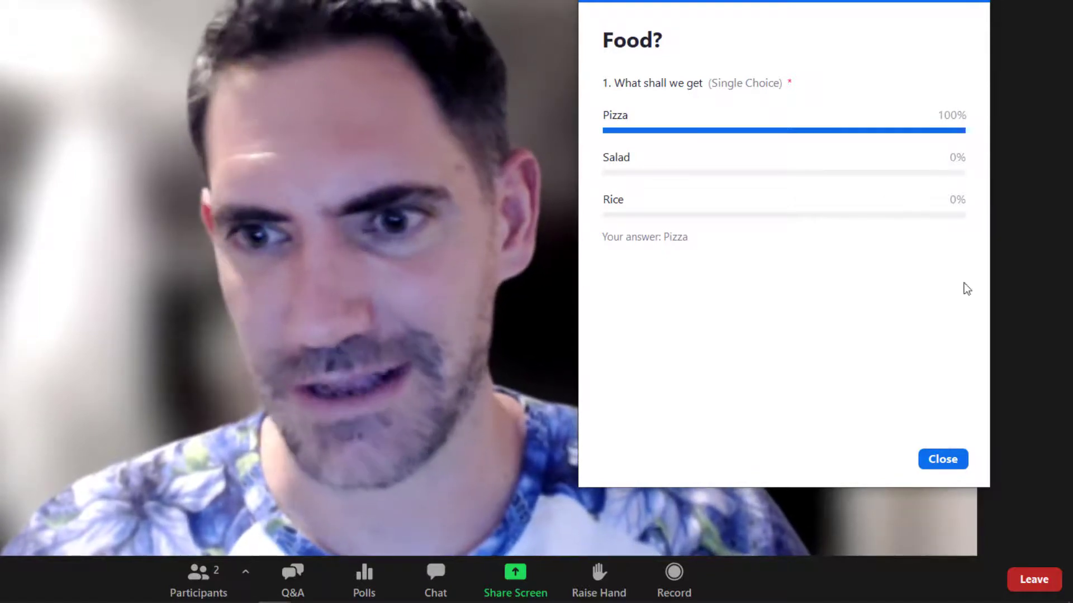
pyautogui.click(941, 459)
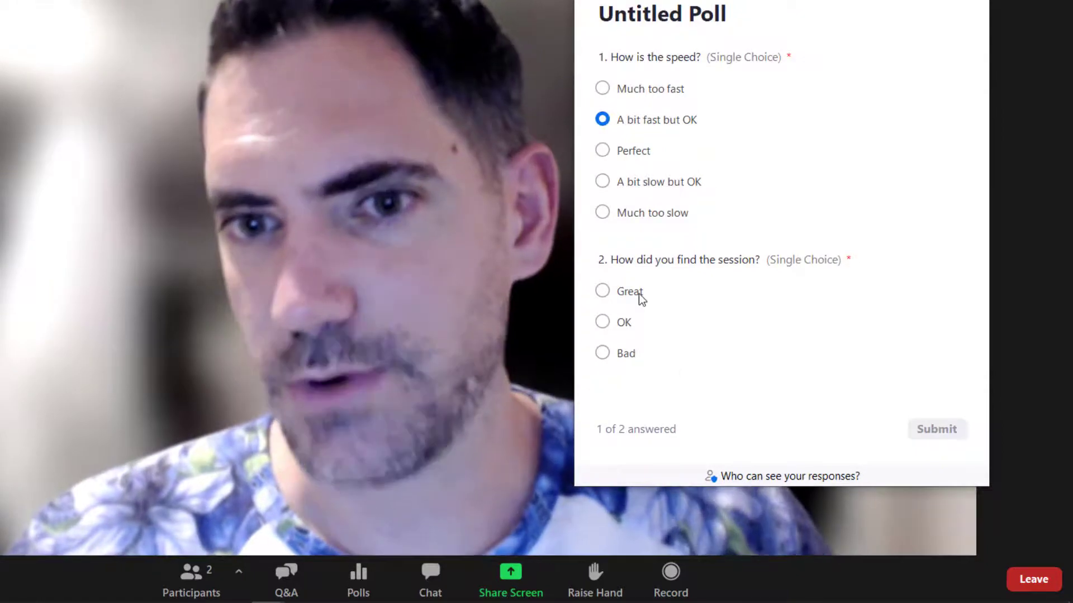
# Answer "OK" to "How did you find the session?" in the two-question poll and submit the responses
pyautogui.click(623, 321)
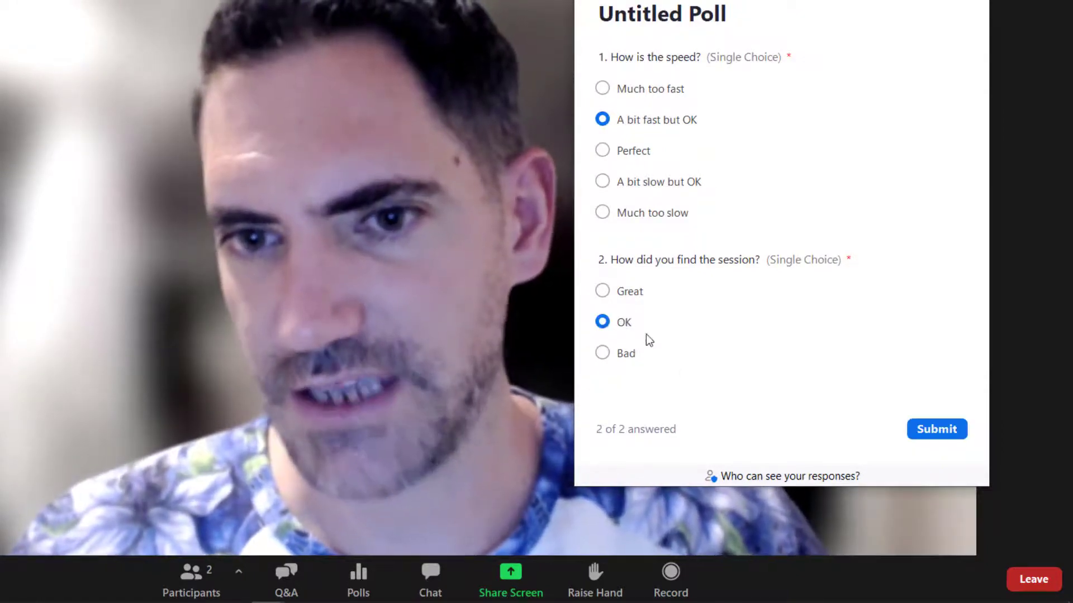
pyautogui.click(939, 437)
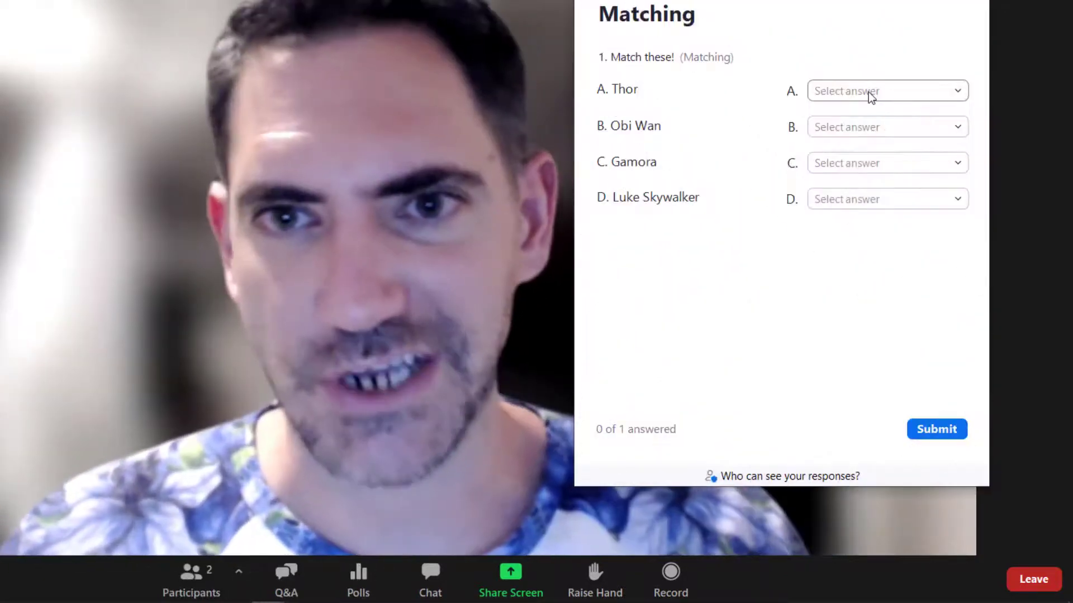
# Match Thor and Gamora to Avengers, Obi Wan to Guardians and Luke Skywalker to Star Wars in the "Matching" quiz, and submit
pyautogui.click(868, 91)
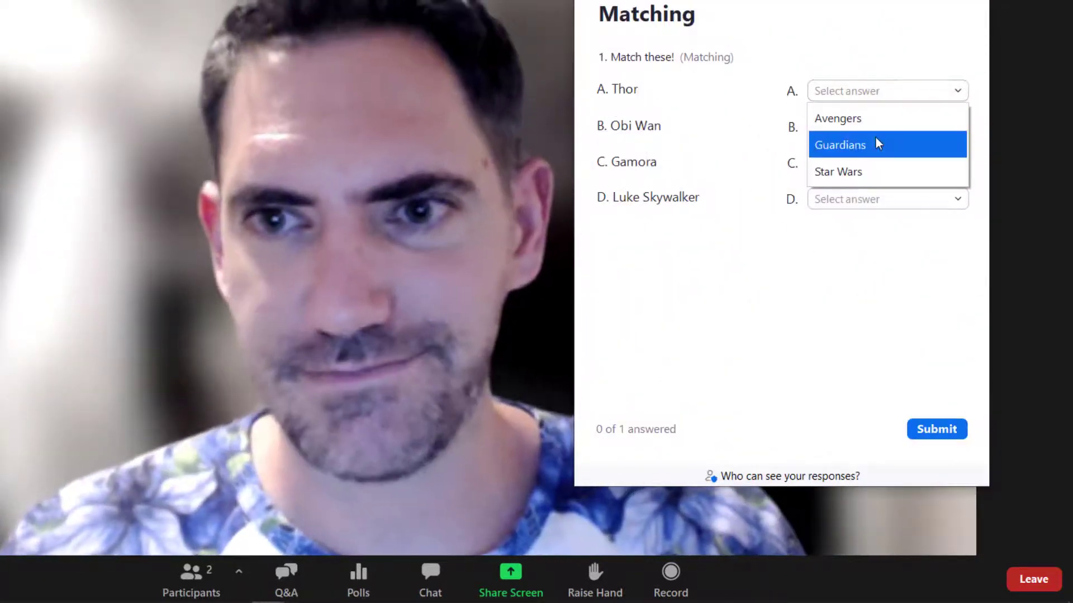
pyautogui.click(869, 144)
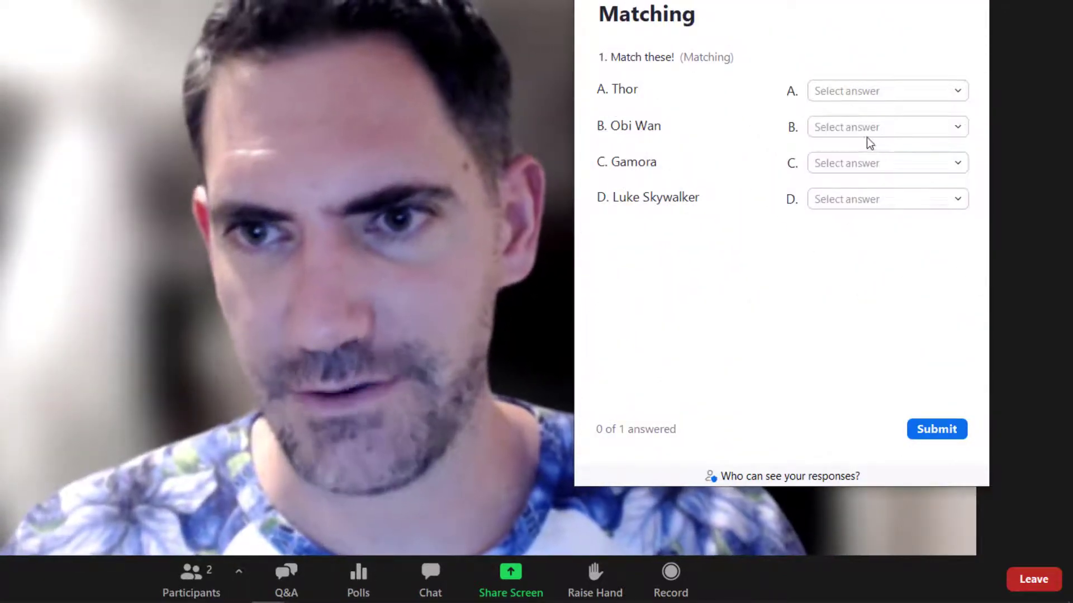
pyautogui.click(863, 132)
pyautogui.click(848, 180)
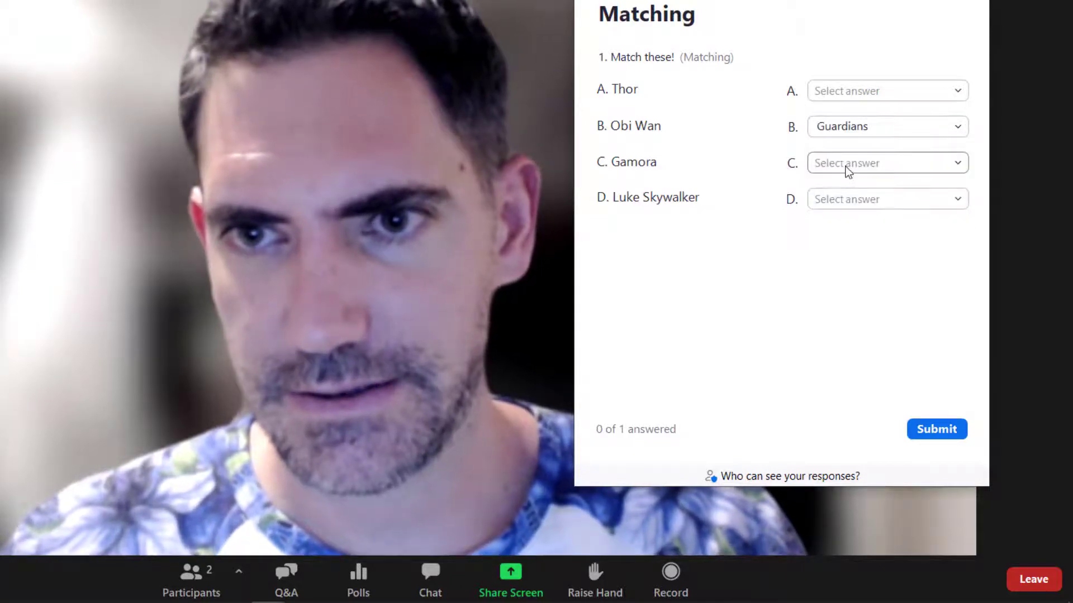
pyautogui.click(856, 165)
pyautogui.click(865, 192)
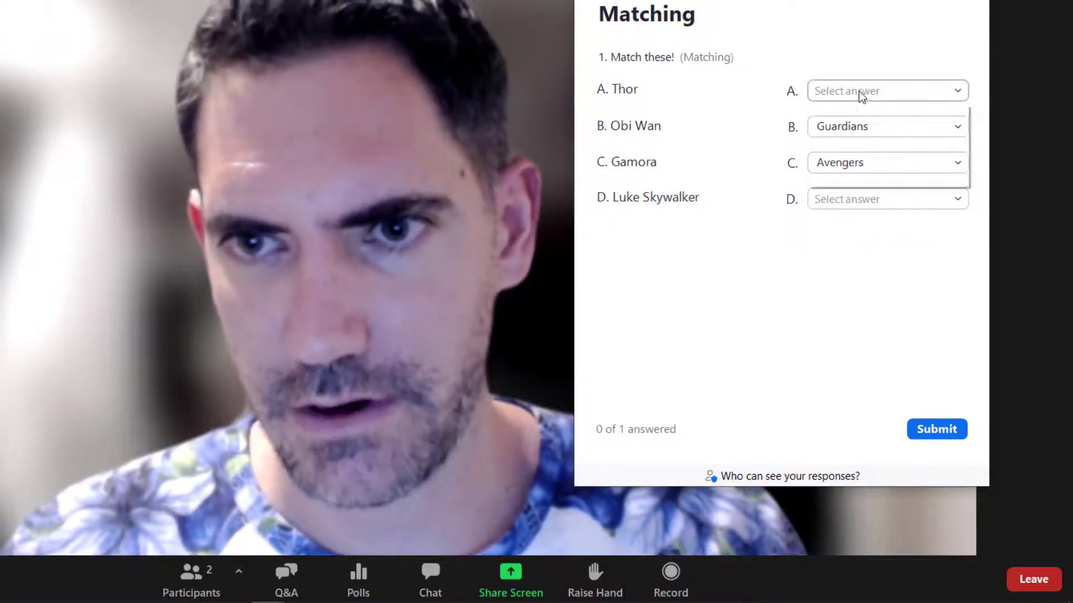
pyautogui.click(859, 92)
pyautogui.click(859, 112)
pyautogui.click(870, 200)
pyautogui.click(859, 277)
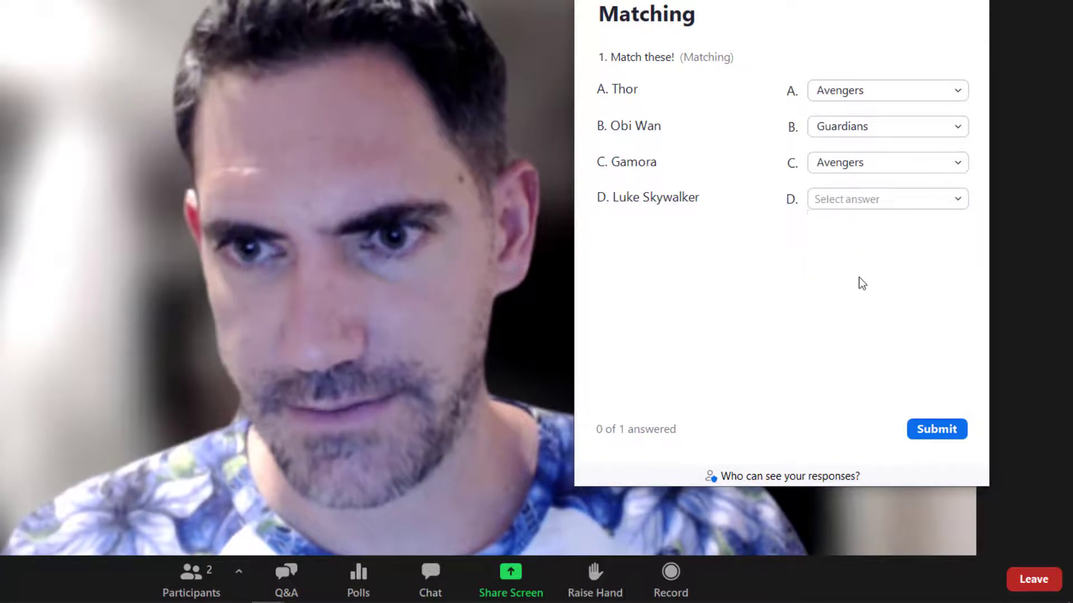
pyautogui.click(944, 429)
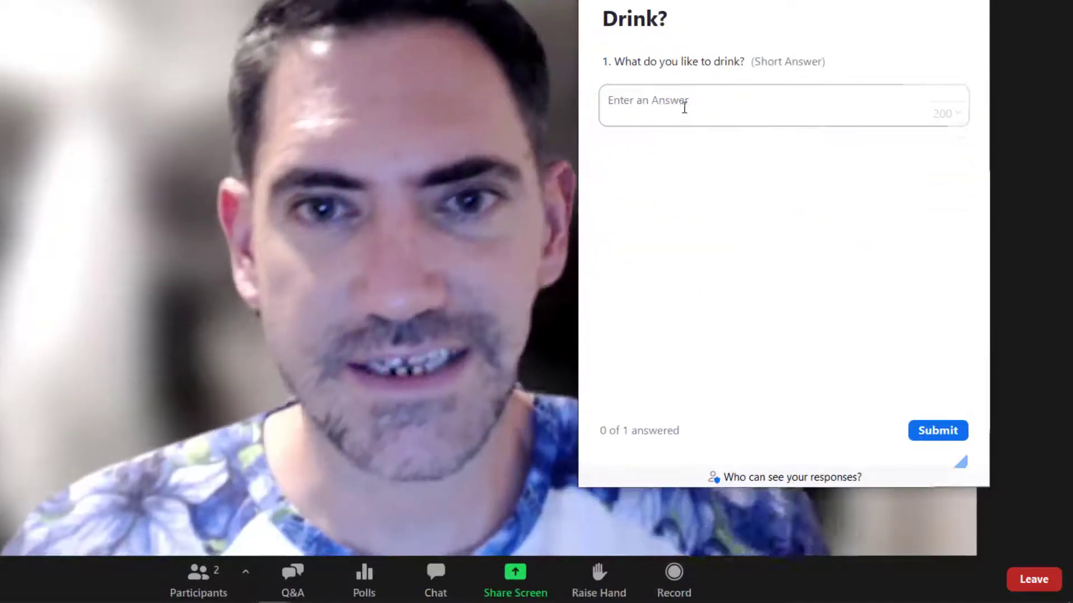
# Submit "Sprite" as the short answer in the "Drink?" poll, and choose rating 4 in the "Feedback" poll
pyautogui.click(677, 105)
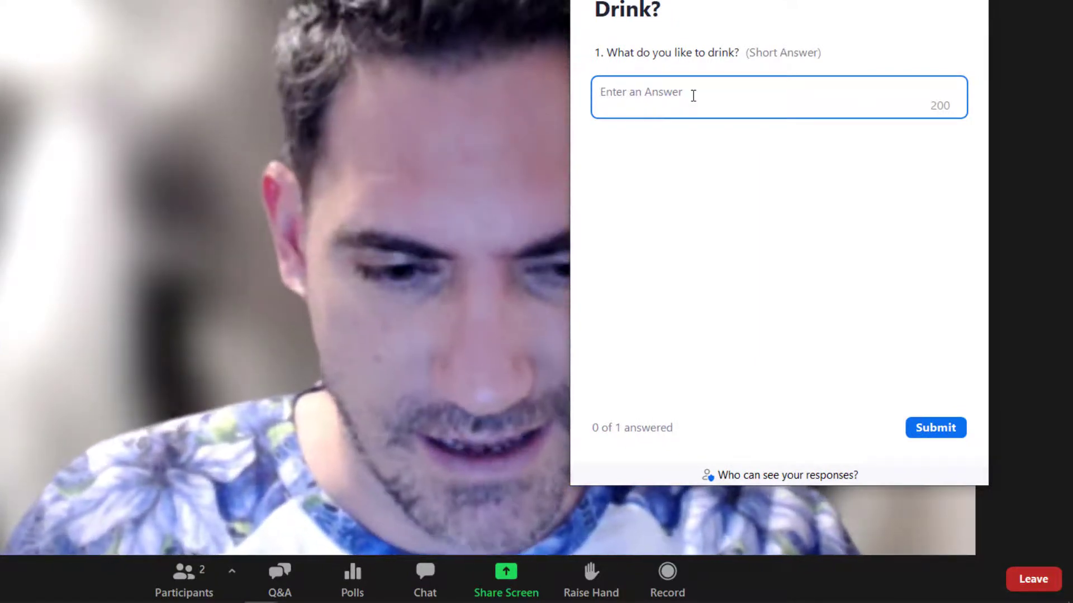
pyautogui.write('Sprite')
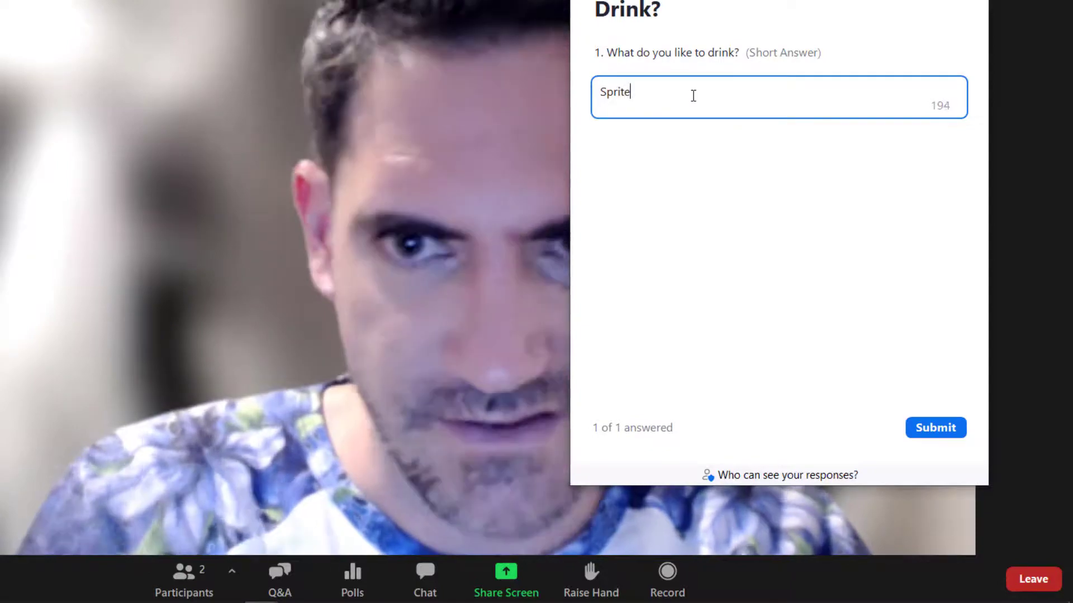
pyautogui.click(944, 430)
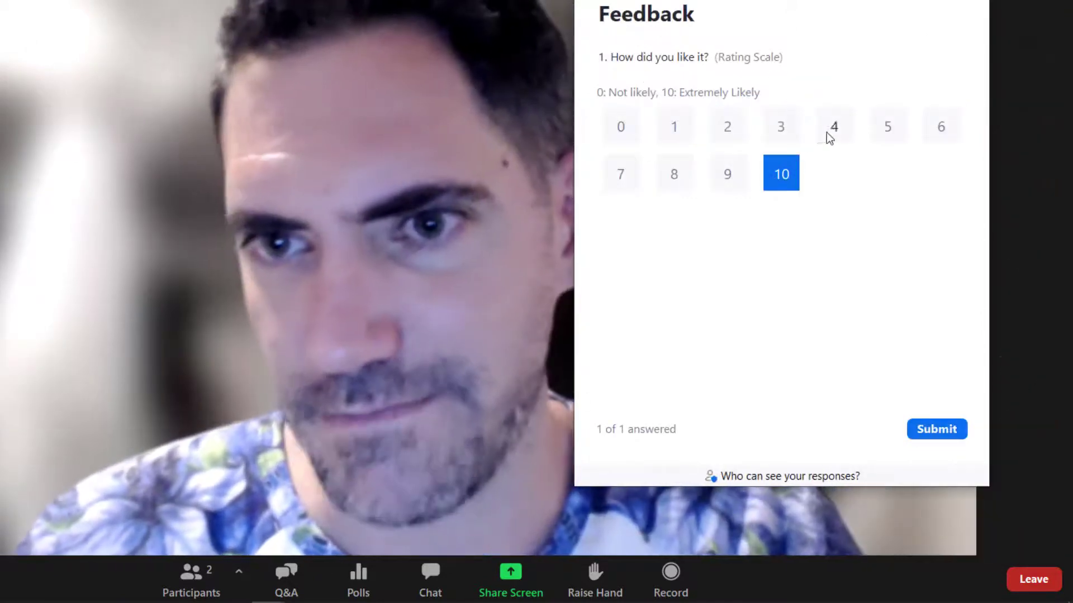
pyautogui.click(829, 138)
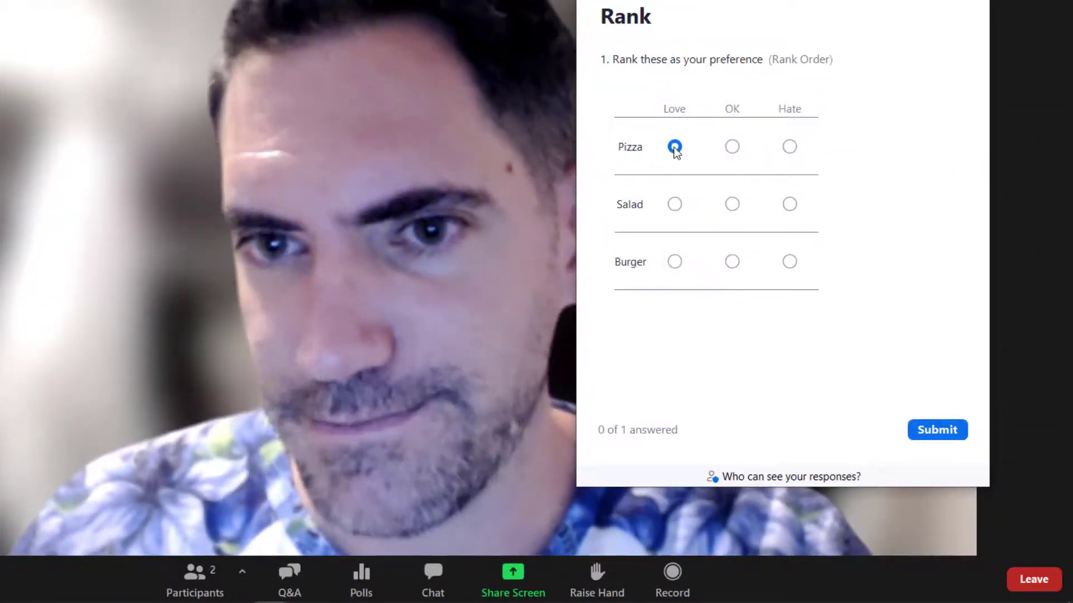
# Rank Pizza and Salad as Love and Burger as OK in the "Rank" poll, and submit the ranking
pyautogui.click(674, 147)
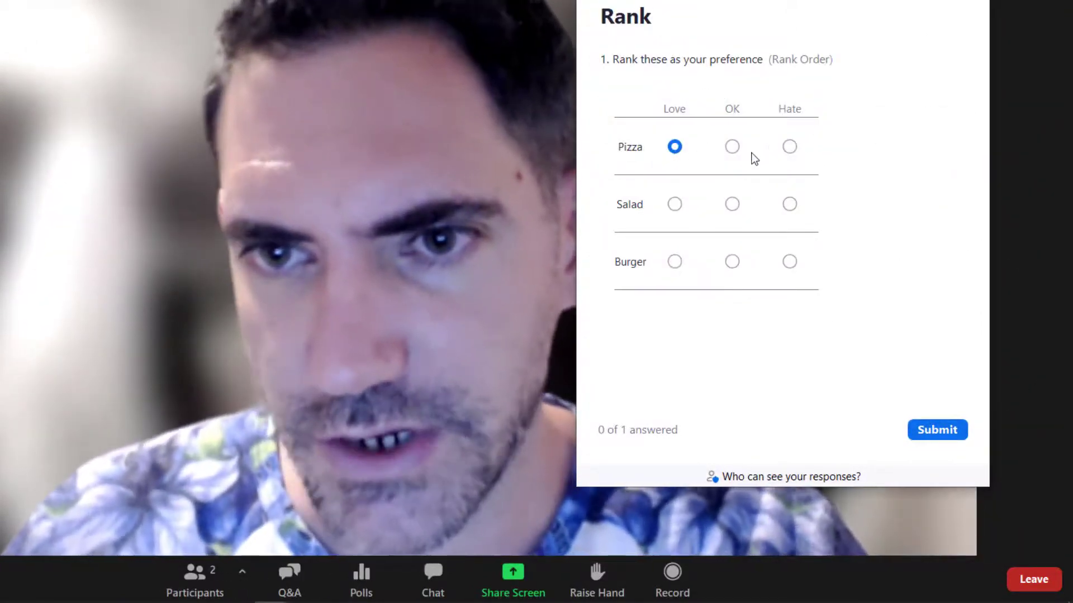
pyautogui.click(732, 263)
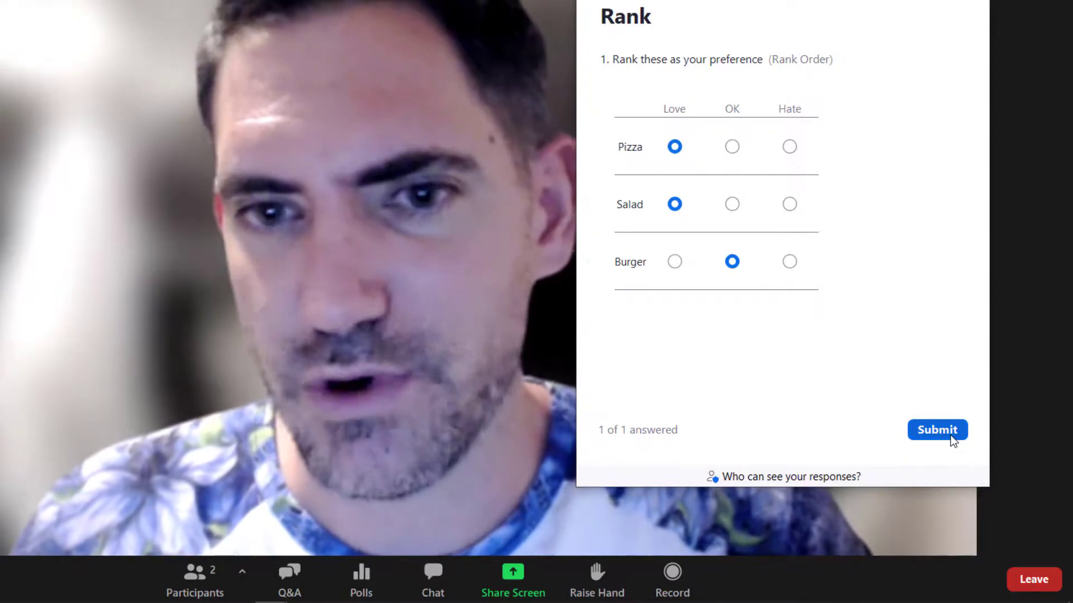
pyautogui.click(943, 423)
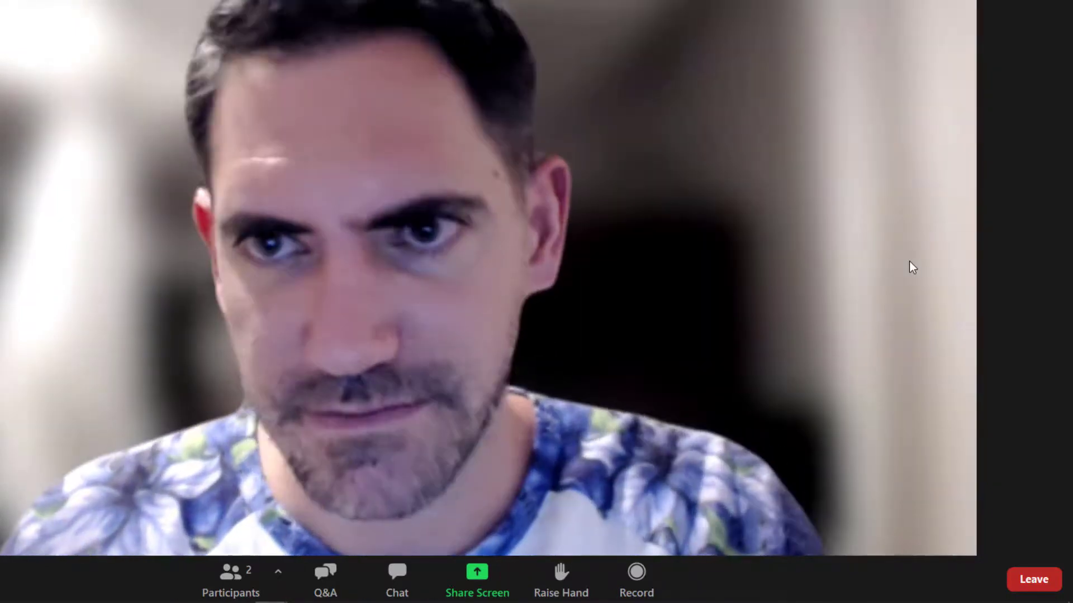